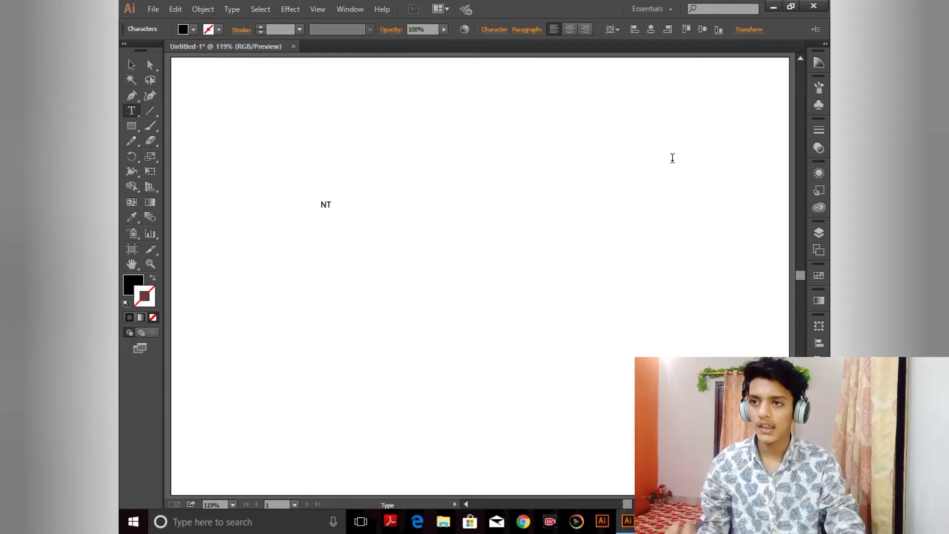
# Step: Change the NTS text's font to Eras Bold ITC
pyautogui.click(133, 64)
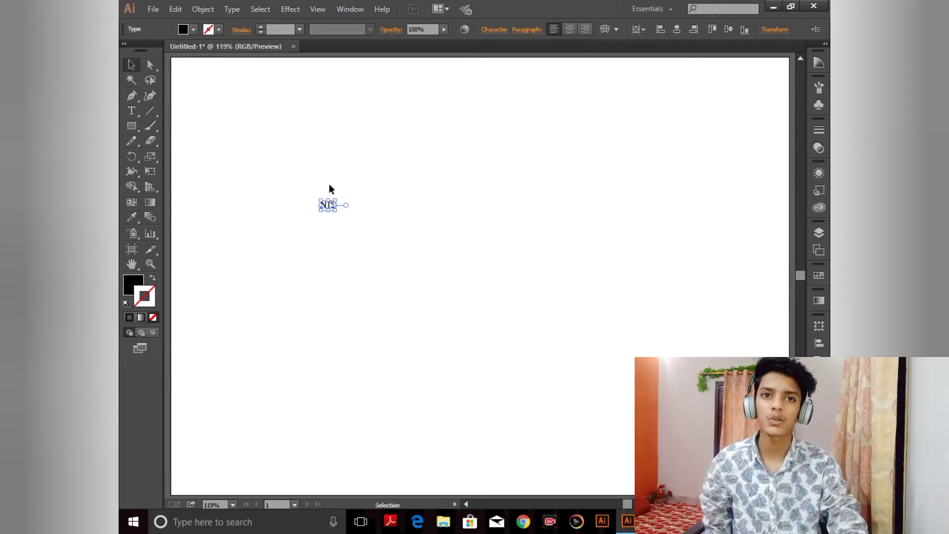
pyautogui.click(495, 30)
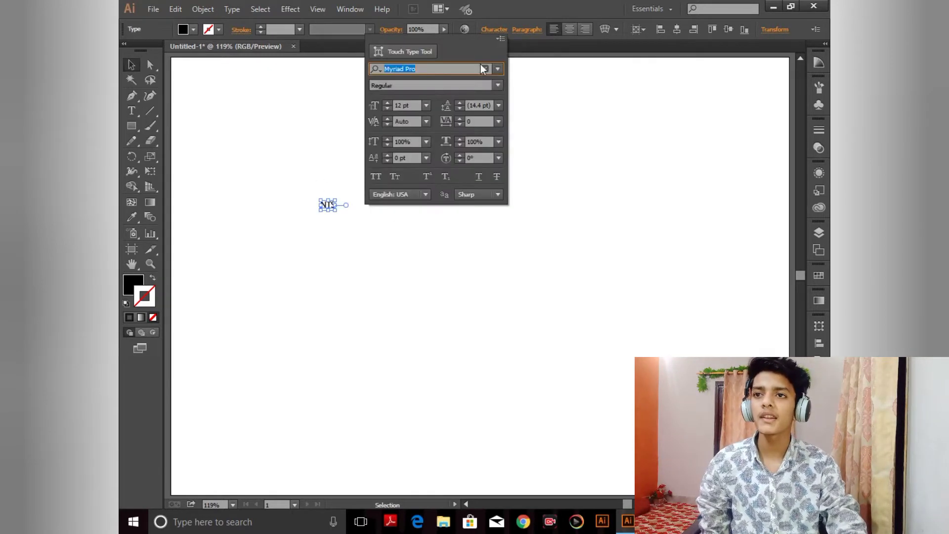
pyautogui.press('BackSpace')
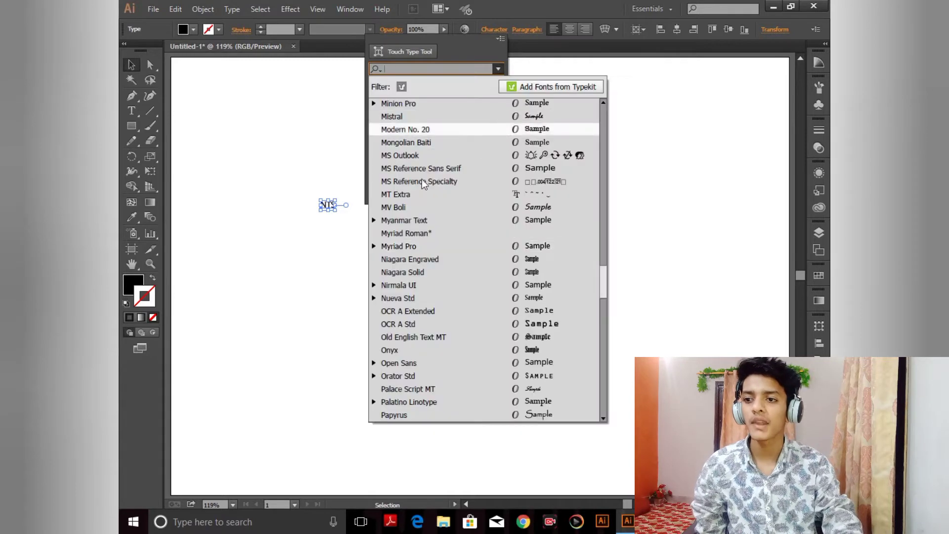
pyautogui.moveTo(608, 286)
pyautogui.mouseDown()
pyautogui.moveTo(622, 134)
pyautogui.moveTo(601, 149)
pyautogui.moveTo(603, 120)
pyautogui.mouseUp()
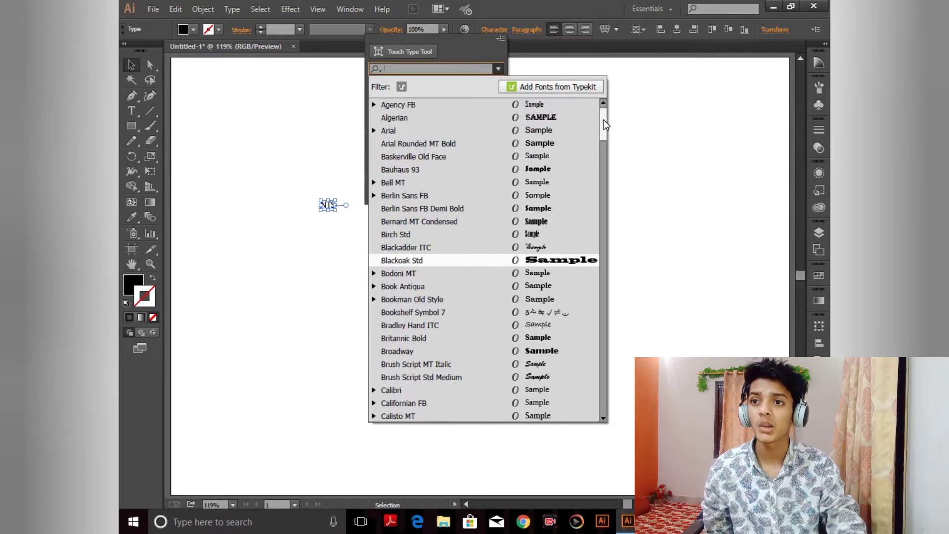
pyautogui.click(538, 121)
pyautogui.click(498, 70)
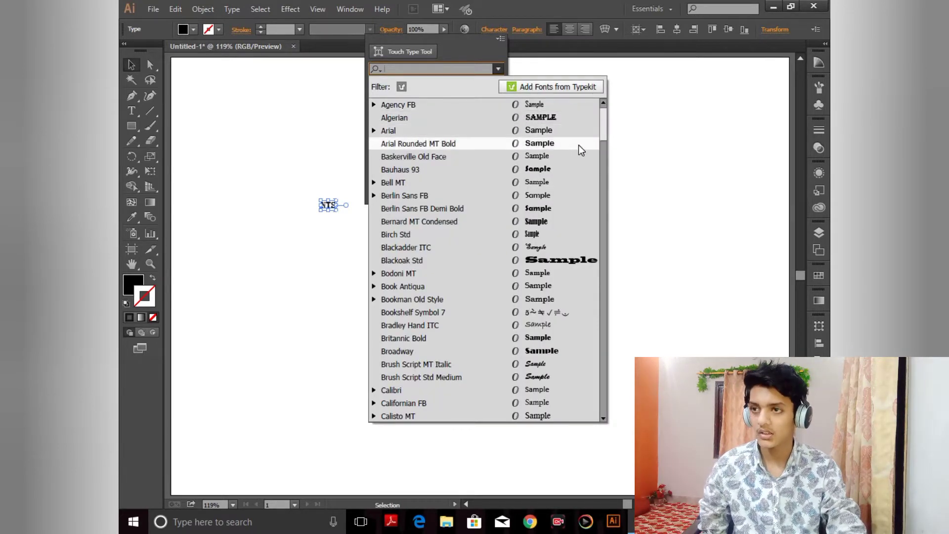
pyautogui.write('E')
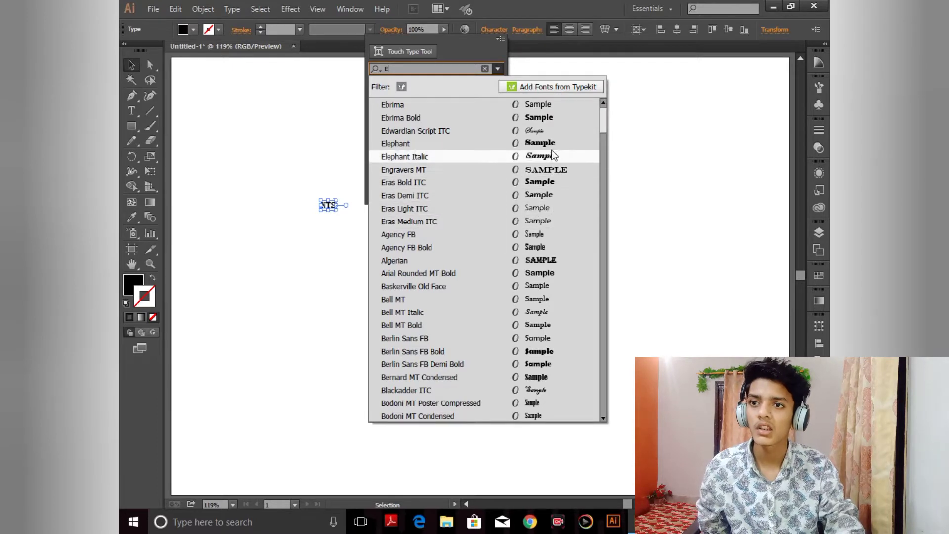
pyautogui.click(541, 182)
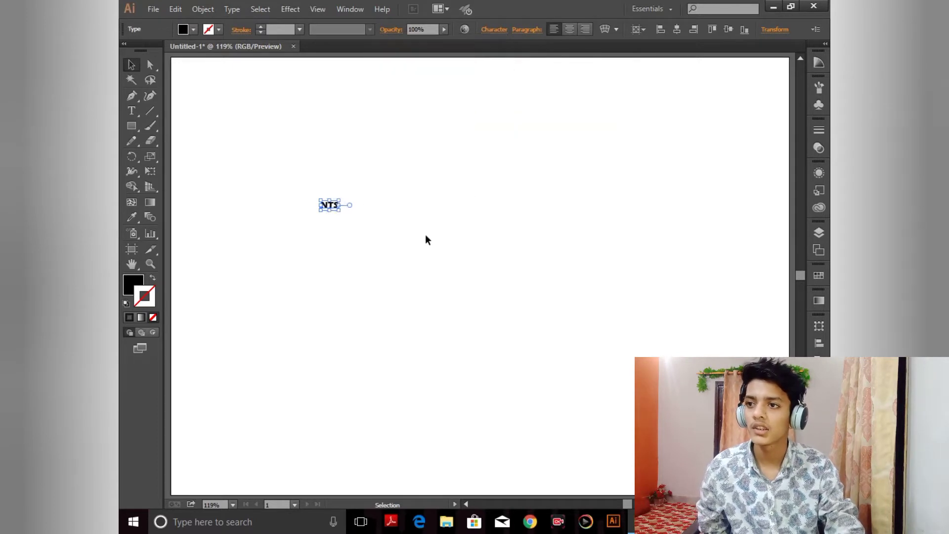
# Step: Scale the NTS text up to span most of the artboard width
pyautogui.click(406, 247)
pyautogui.click(339, 208)
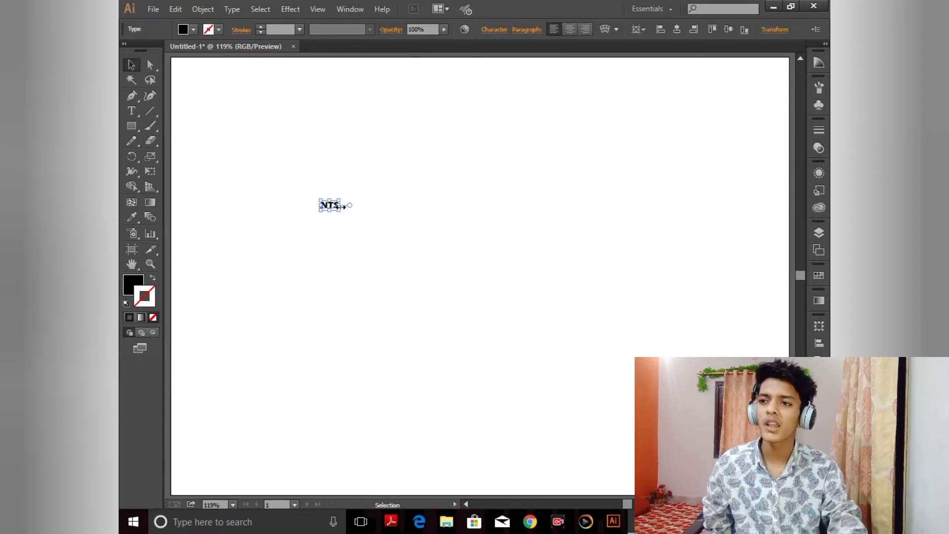
pyautogui.moveTo(342, 210); pyautogui.dragTo(664, 331)
pyautogui.moveTo(526, 221); pyautogui.dragTo(671, 281)
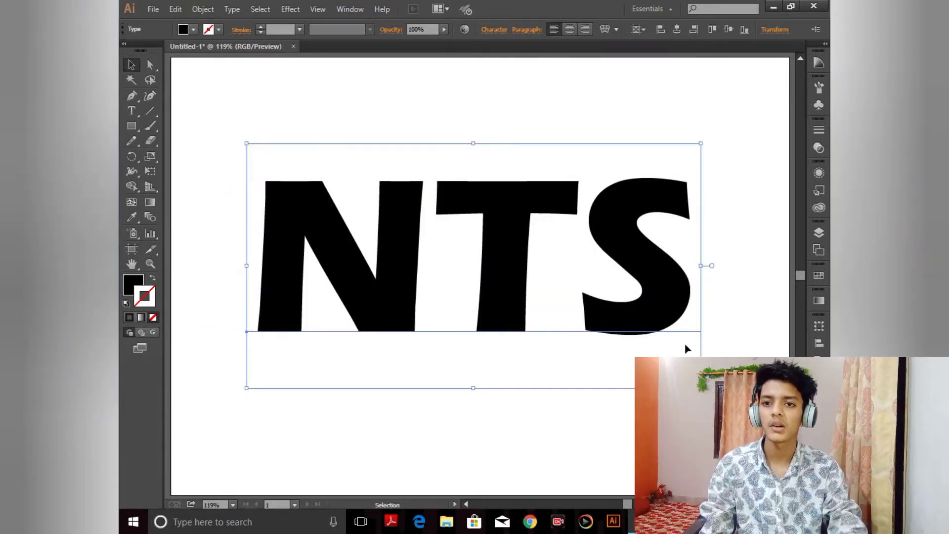
pyautogui.click(686, 405)
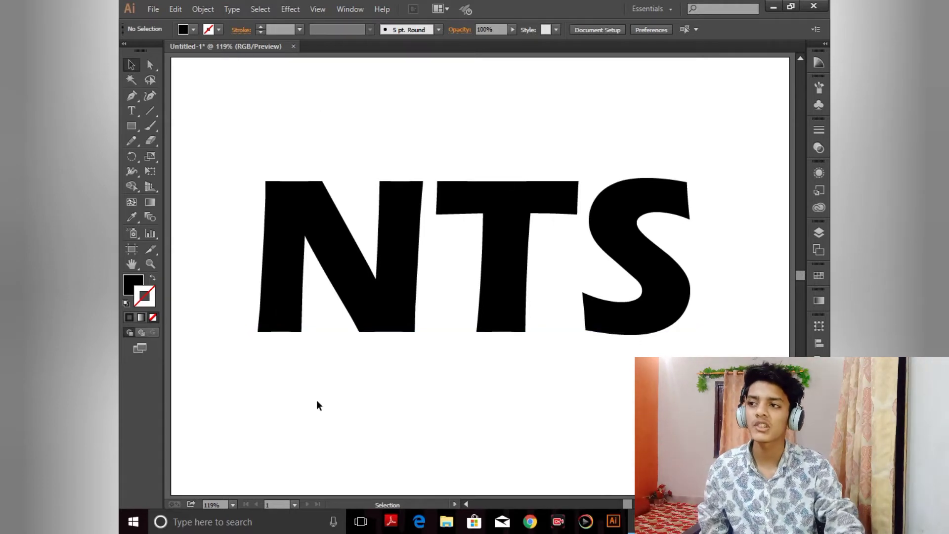
pyautogui.click(132, 110)
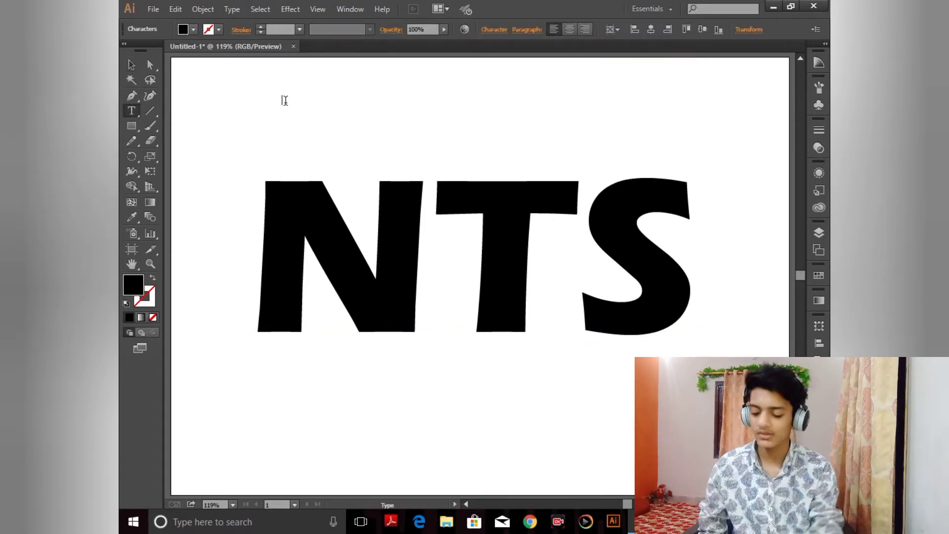
pyautogui.click(286, 100)
pyautogui.write('SHAYAN')
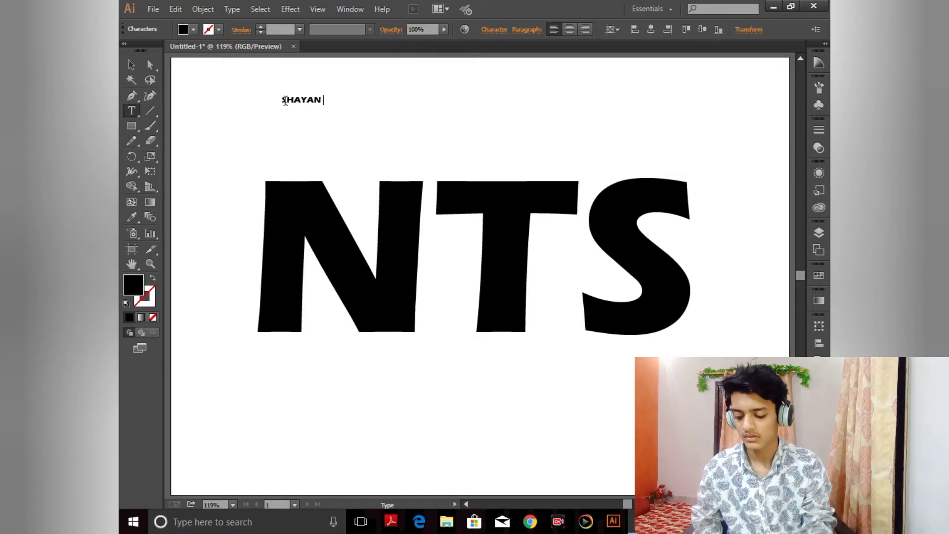
pyautogui.write(' PROJECT')
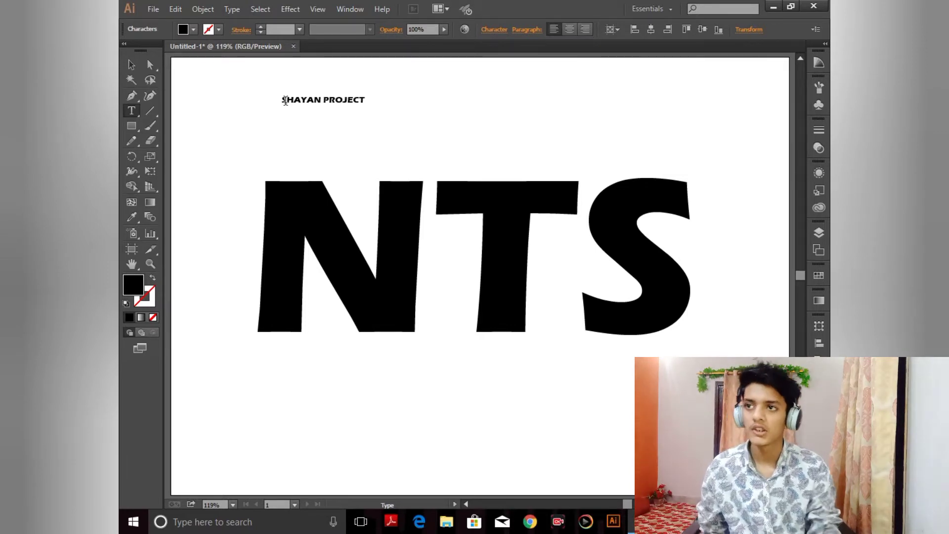
pyautogui.press('Escape')
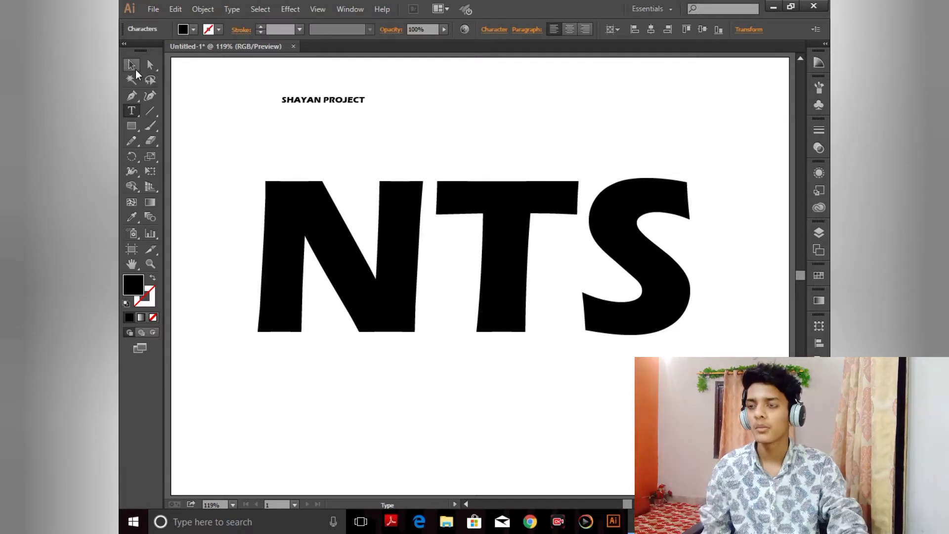
pyautogui.hotkey('ctrl', 'a')
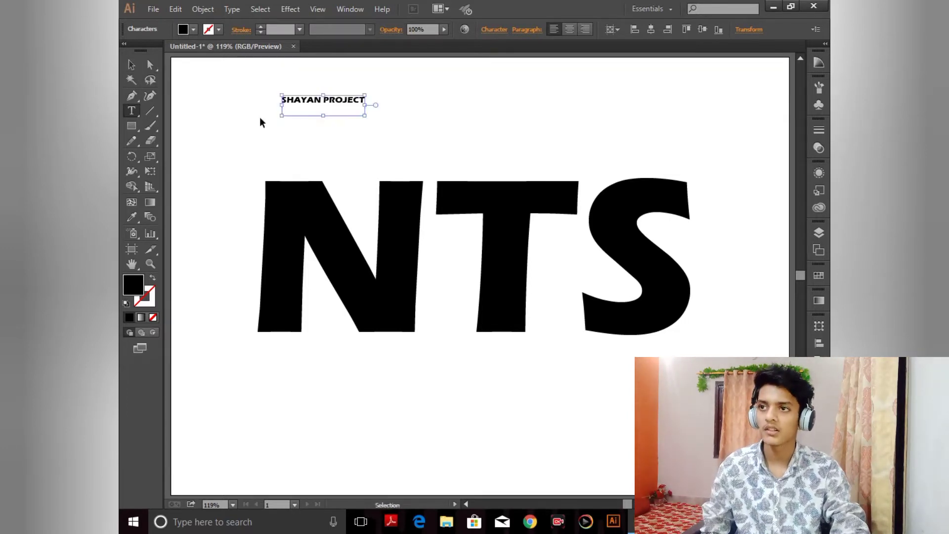
pyautogui.press('BackSpace')
# Step: Add the text line "SHAYAN PROJECT" above the NTS lettering
pyautogui.keyDown('ctrl'); pyautogui.click(261, 116); pyautogui.keyUp('ctrl')
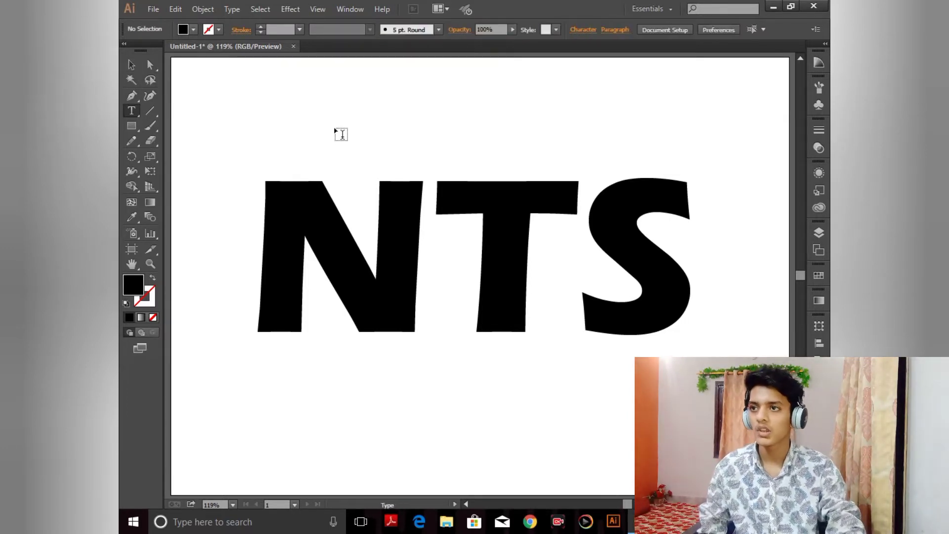
pyautogui.click(447, 114)
pyautogui.write('SHAYAN PROJ')
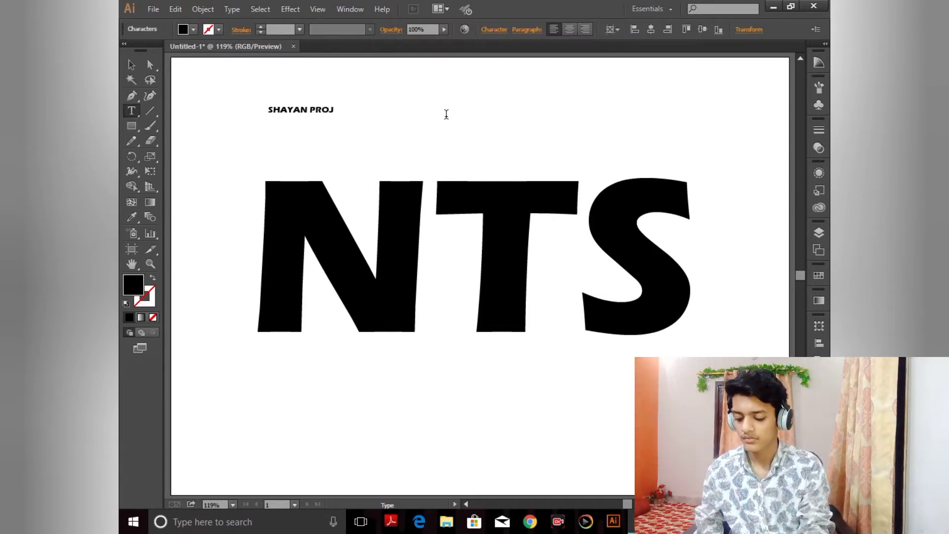
pyautogui.write('ECT')
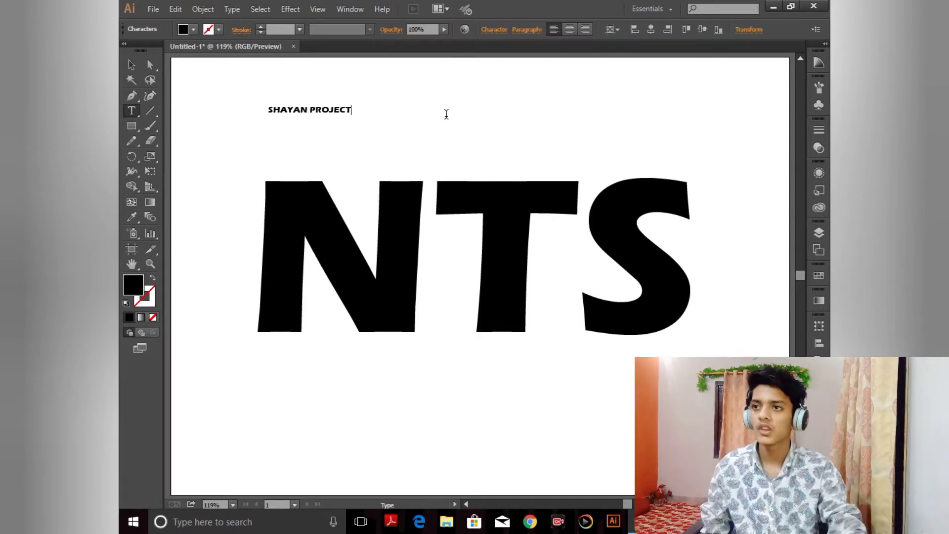
# Step: Add a second text line "GRAPHIC" below SHAYAN PROJECT
pyautogui.click(131, 66)
pyautogui.click(131, 110)
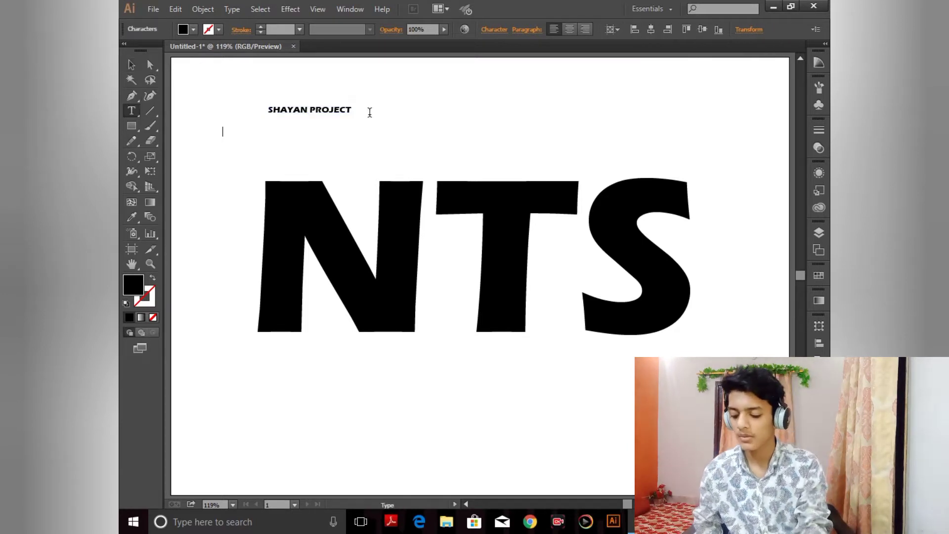
pyautogui.write('GRAPHIC')
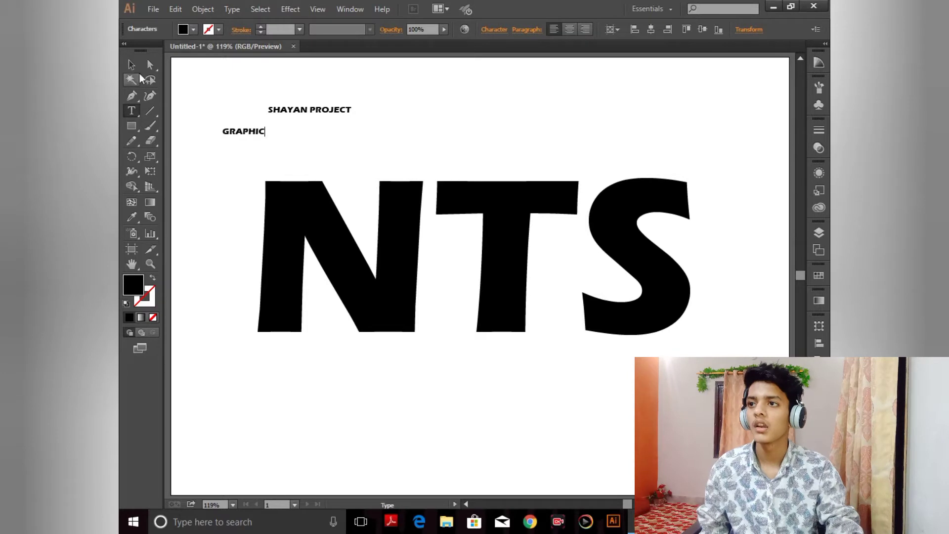
# Step: Select both small text lines and align them to each other's horizontal centres
pyautogui.click(131, 65)
pyautogui.moveTo(215, 117); pyautogui.dragTo(543, 158)
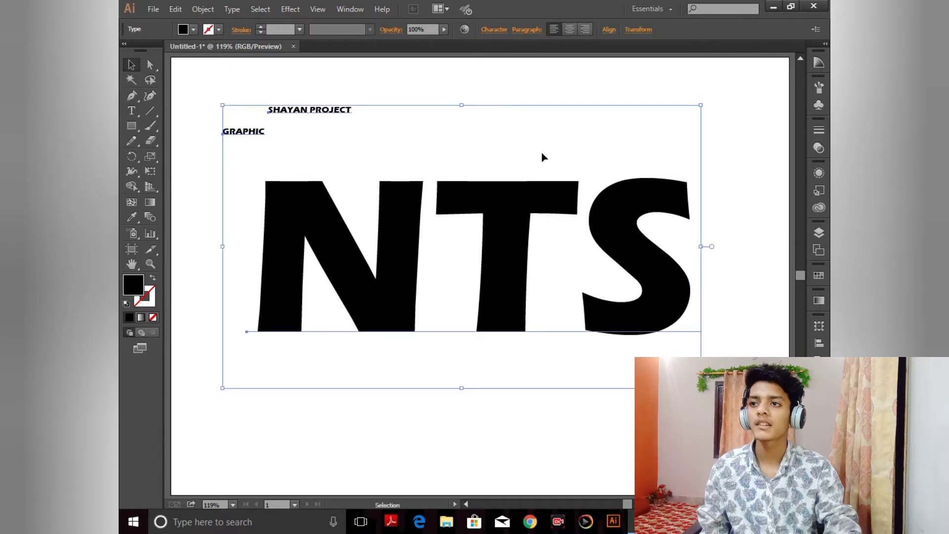
pyautogui.click(213, 92)
pyautogui.moveTo(376, 141); pyautogui.dragTo(377, 141)
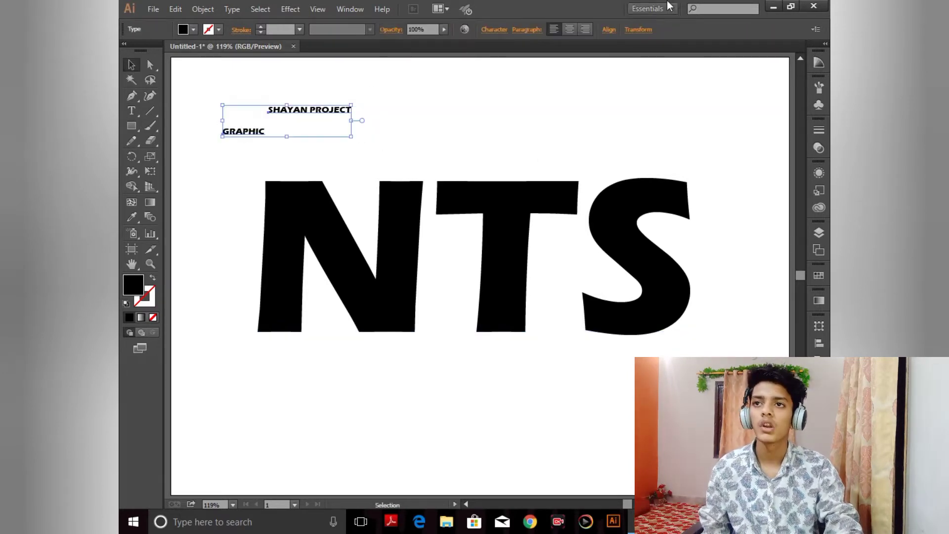
pyautogui.click(608, 31)
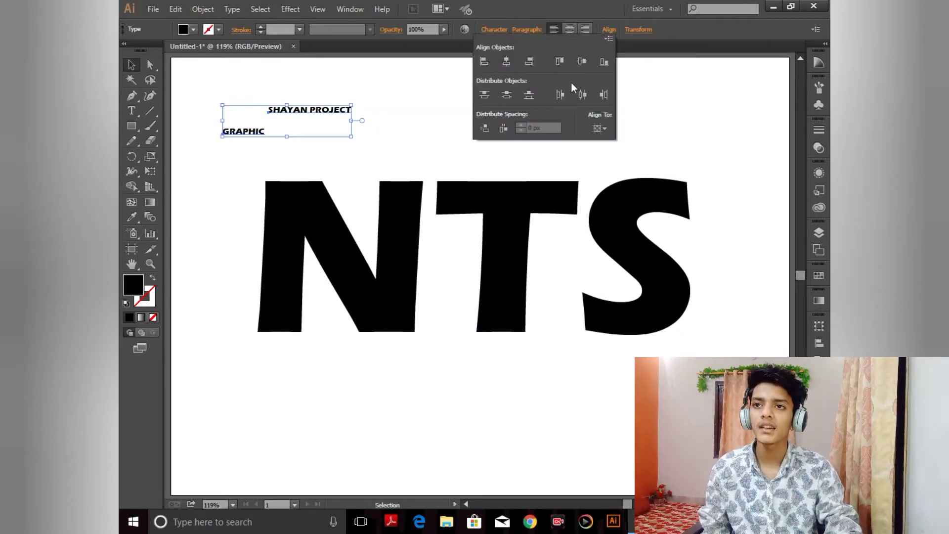
pyautogui.click(505, 62)
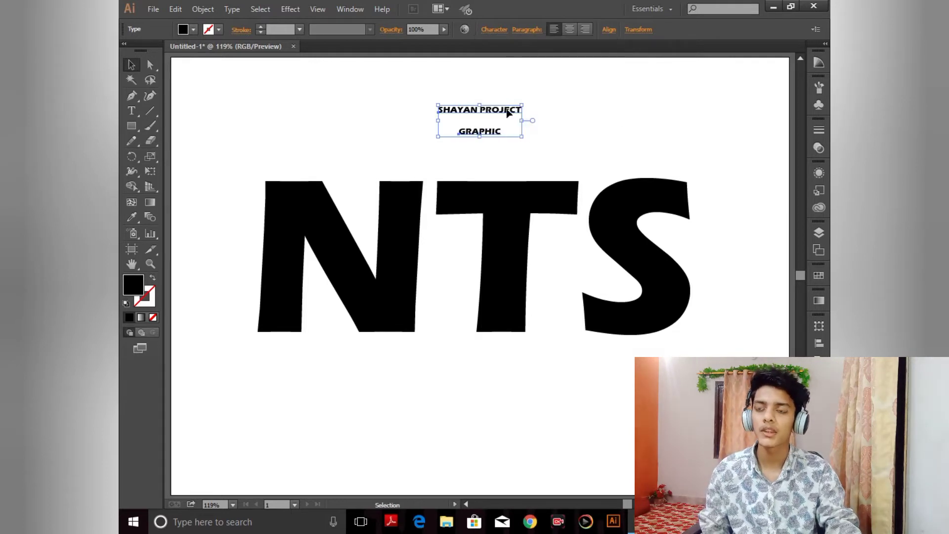
# Step: Enlarge the SHAYAN PROJECT and GRAPHIC lines and place them centred beneath NTS
pyautogui.click(511, 71)
pyautogui.moveTo(499, 117); pyautogui.dragTo(630, 434)
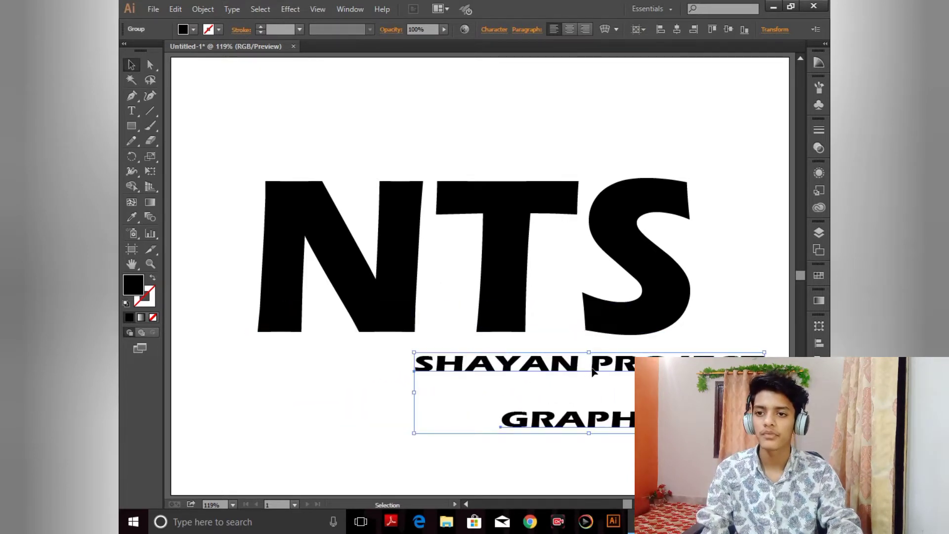
pyautogui.moveTo(593, 371); pyautogui.dragTo(462, 363)
pyautogui.click(727, 270)
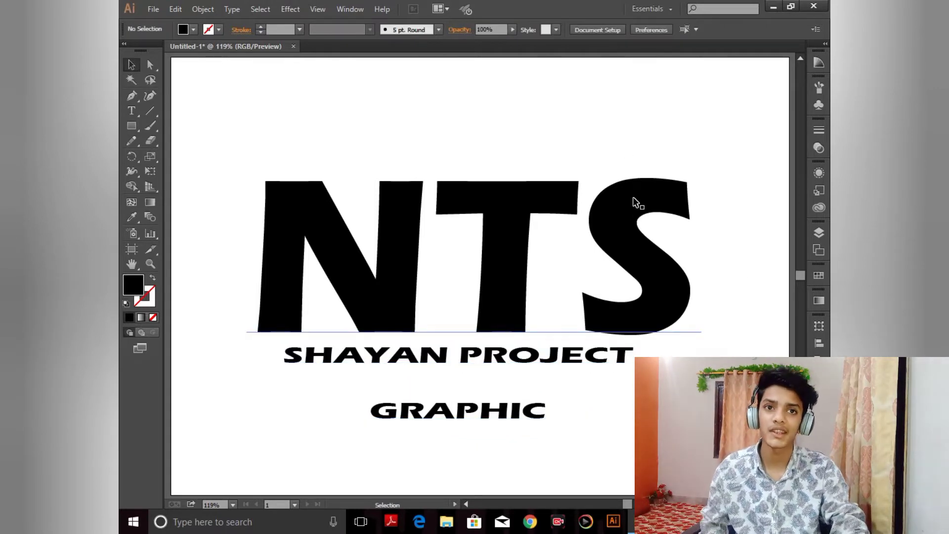
# Step: Draw a rectangle over the T's crossbar extending across to the S
pyautogui.click(131, 125)
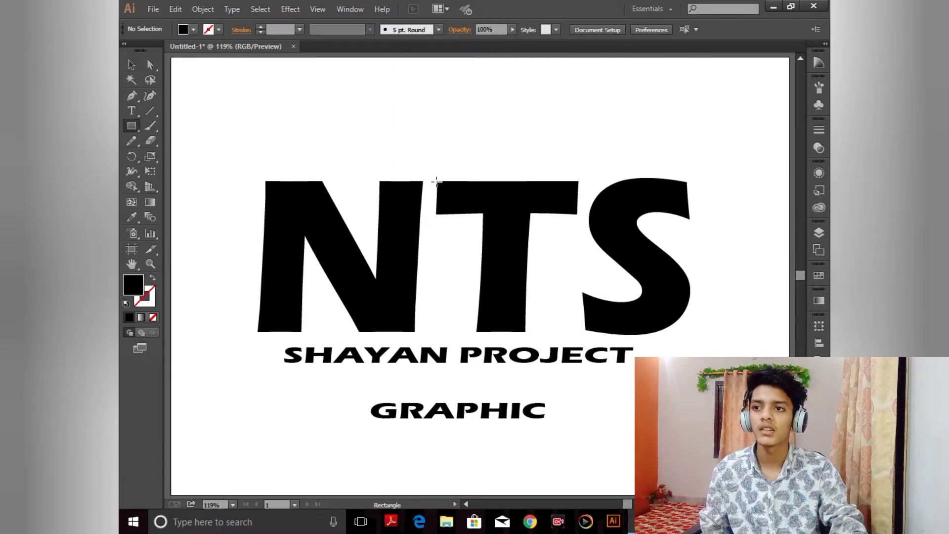
pyautogui.moveTo(433, 182); pyautogui.dragTo(647, 214)
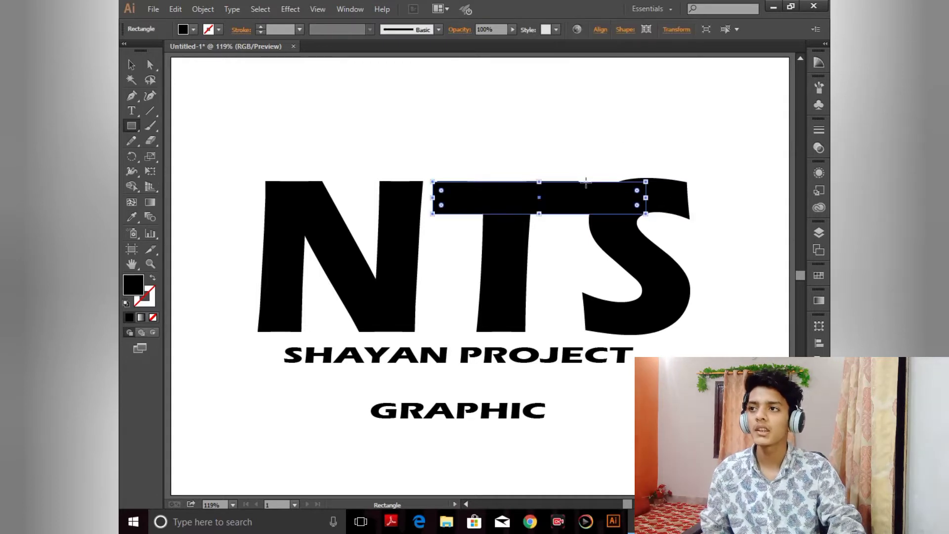
# Step: Nudge the new rectangle down slightly with Direct Selection
pyautogui.click(150, 65)
pyautogui.click(427, 168)
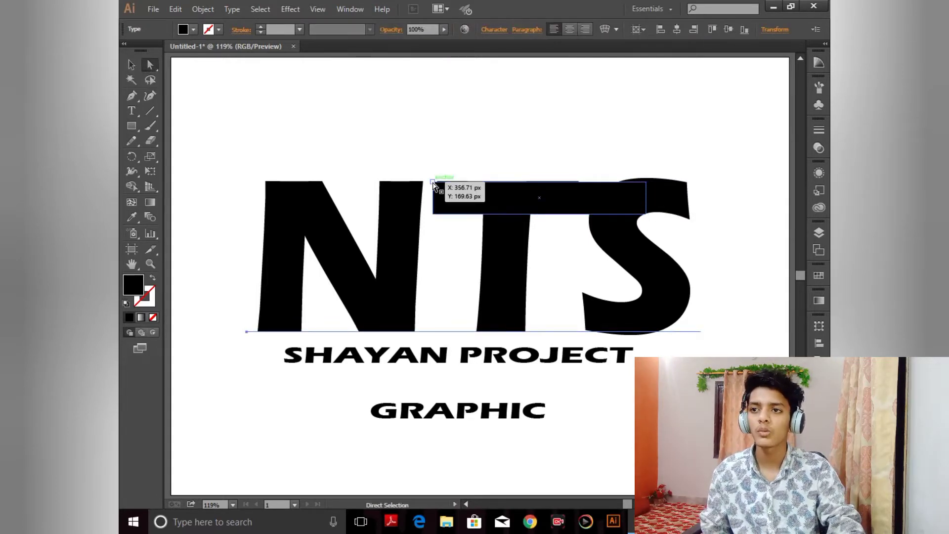
pyautogui.click(509, 193)
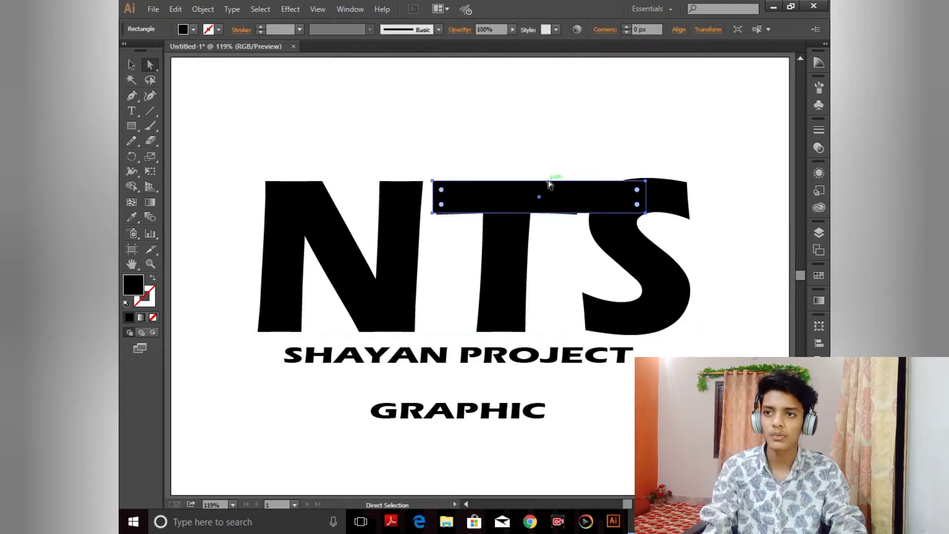
pyautogui.press('Down')
pyautogui.click(542, 152)
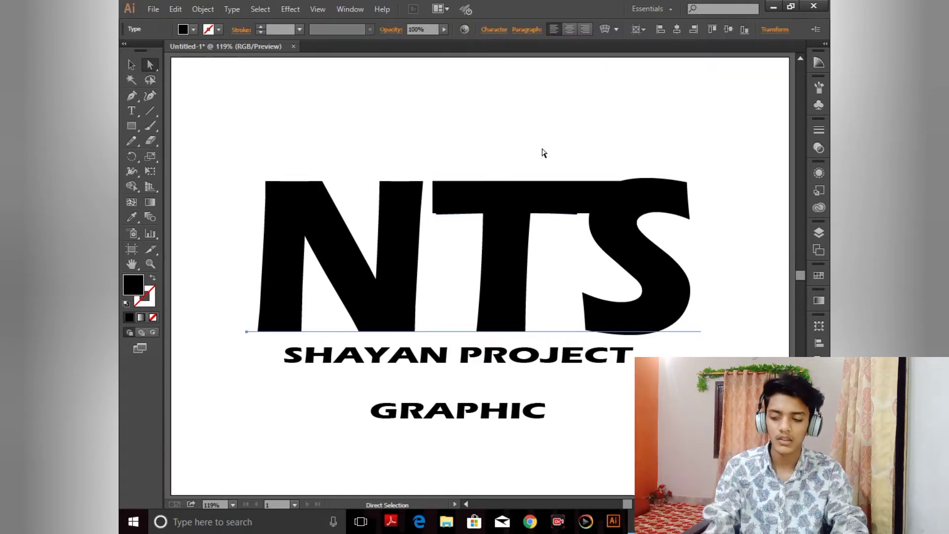
# Step: Stretch the rectangle's bottom edge down to line up with the T's crossbar
pyautogui.hotkey('ctrl', '+')
pyautogui.hotkey('ctrl', '+')
pyautogui.hotkey('ctrl', '+')
pyautogui.moveTo(543, 149); pyautogui.dragTo(524, 303)
pyautogui.click(494, 269)
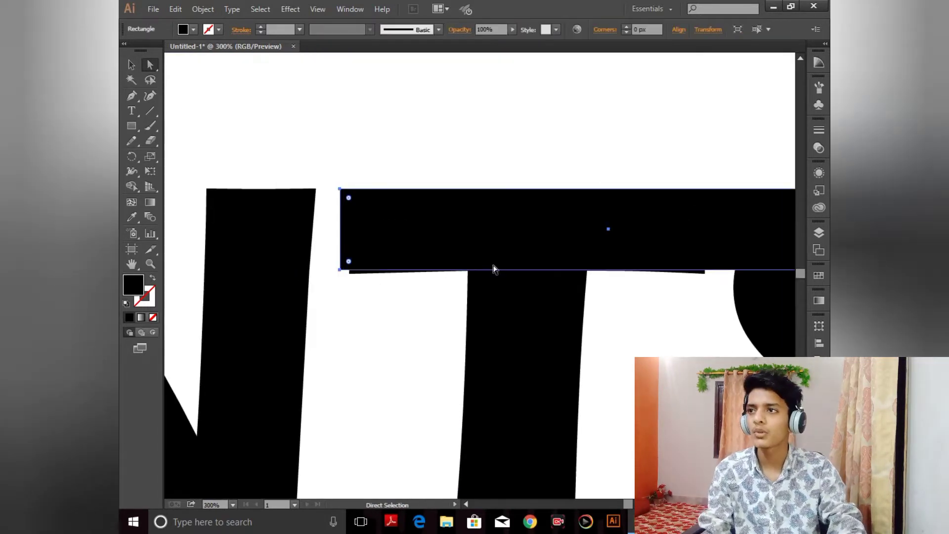
pyautogui.press('v')
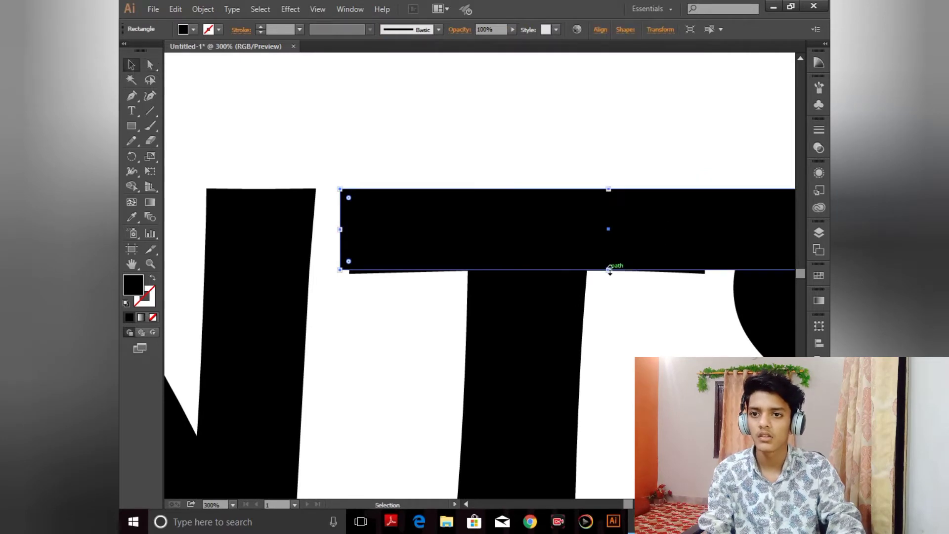
pyautogui.moveTo(610, 270); pyautogui.dragTo(610, 274)
pyautogui.click(607, 167)
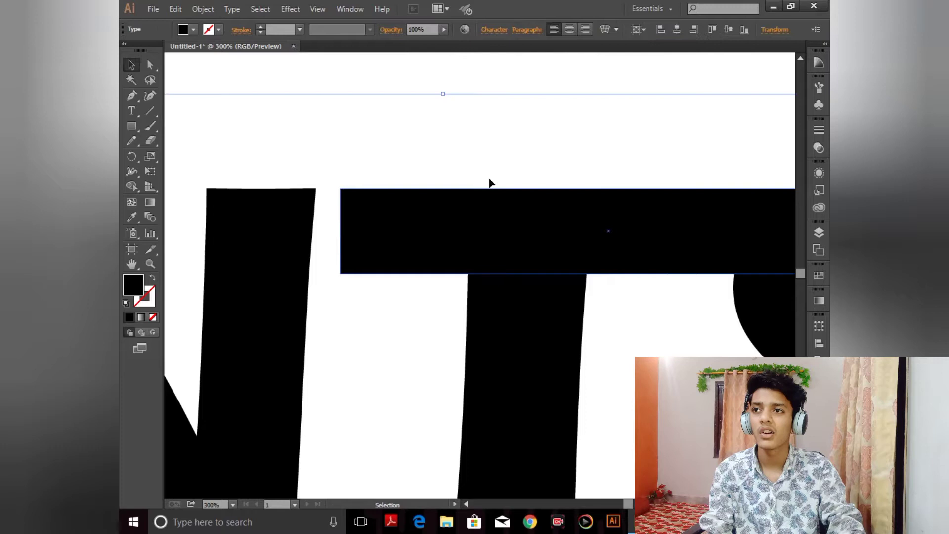
# Step: Nudge the crossbar rectangle's top-left corner point right so its left edge slants like the T
pyautogui.click(401, 76)
pyautogui.click(449, 203)
pyautogui.press('a')
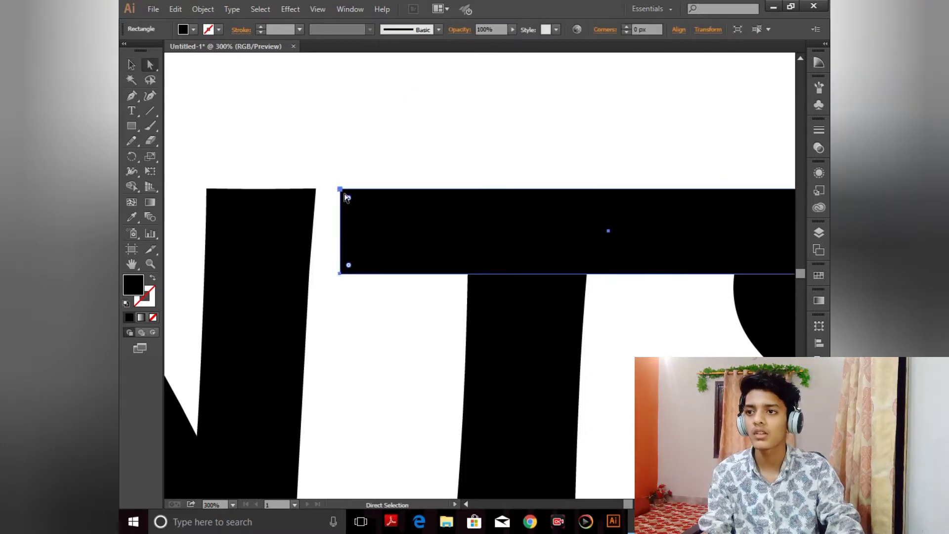
pyautogui.click(345, 195)
pyautogui.press('Right')
pyautogui.press('Right')
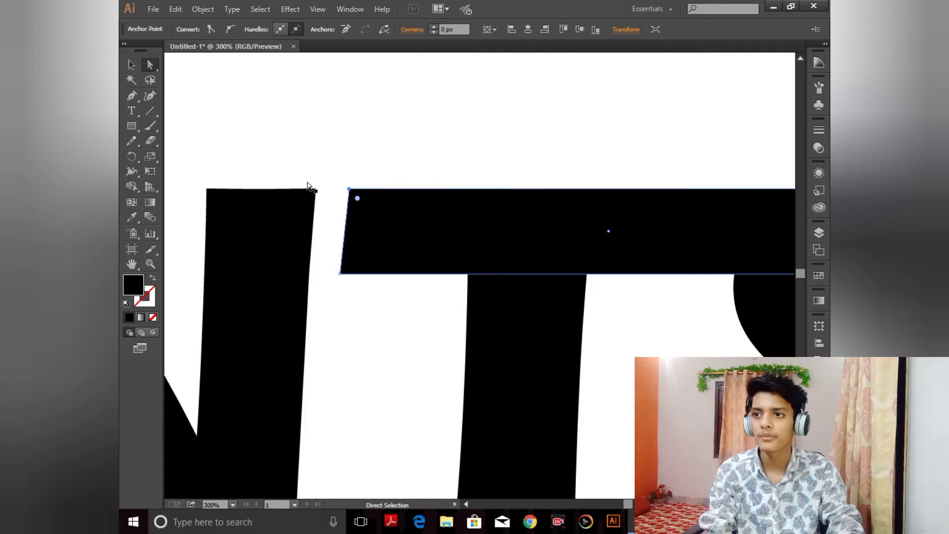
# Step: Pull the crossbar rectangle's right edge in slightly so it ends within the S
pyautogui.click(487, 168)
pyautogui.hotkey('ctrl', '0')
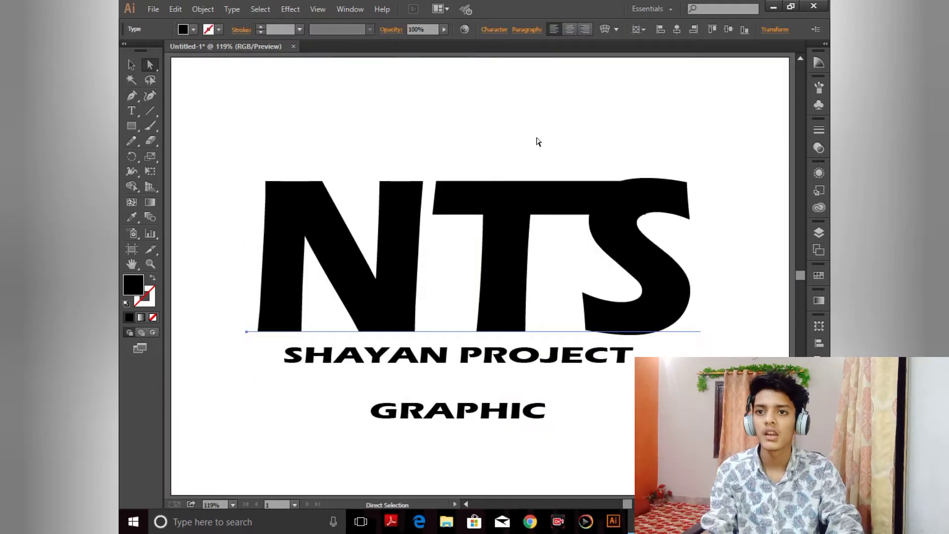
pyautogui.click(625, 202)
pyautogui.click(624, 148)
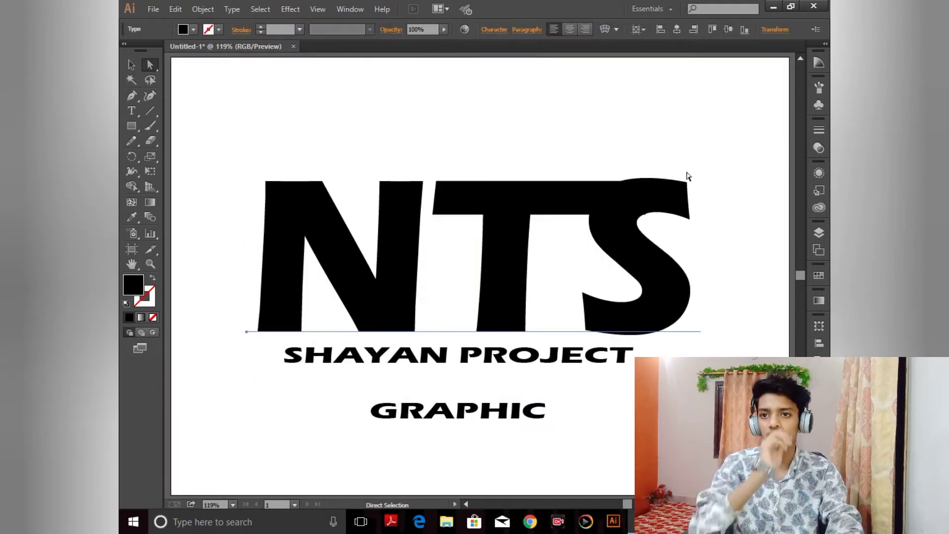
pyautogui.click(608, 195)
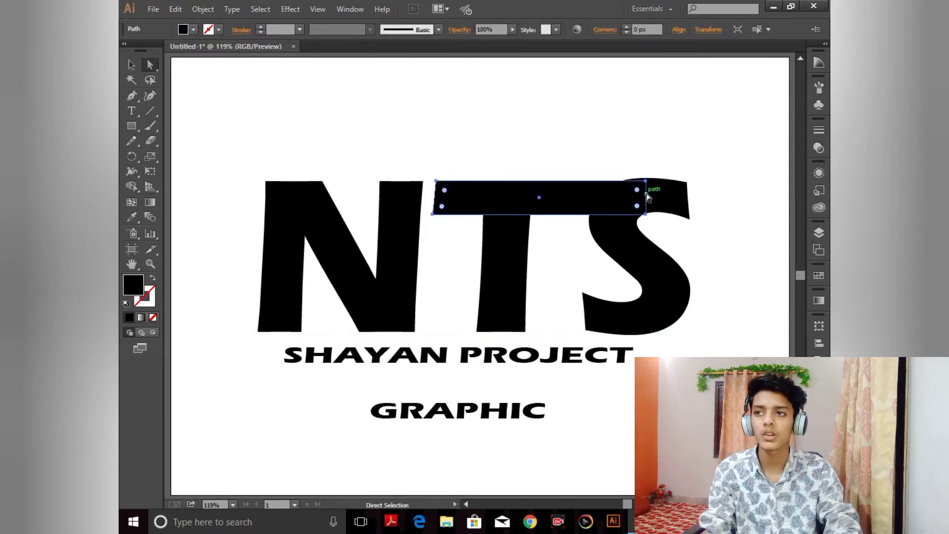
pyautogui.click(132, 66)
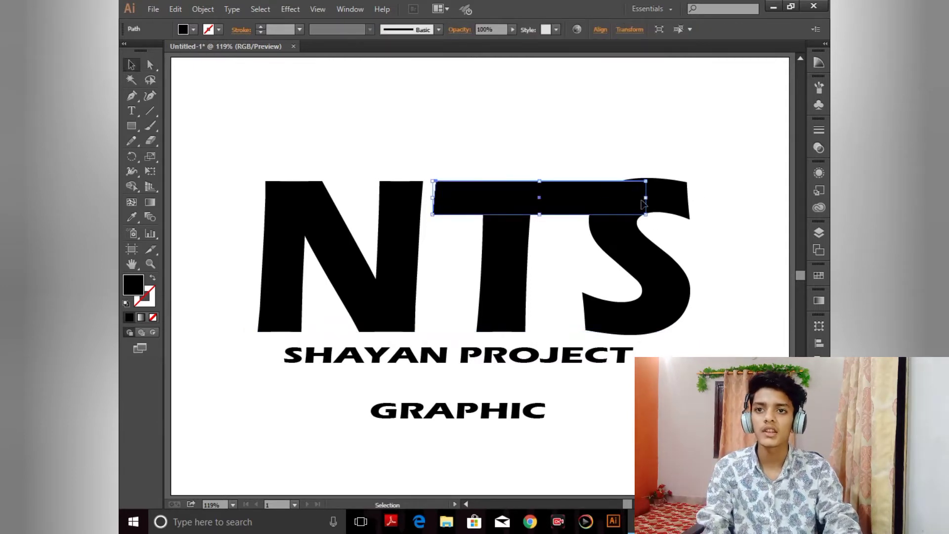
pyautogui.moveTo(646, 201); pyautogui.dragTo(643, 202)
pyautogui.click(646, 146)
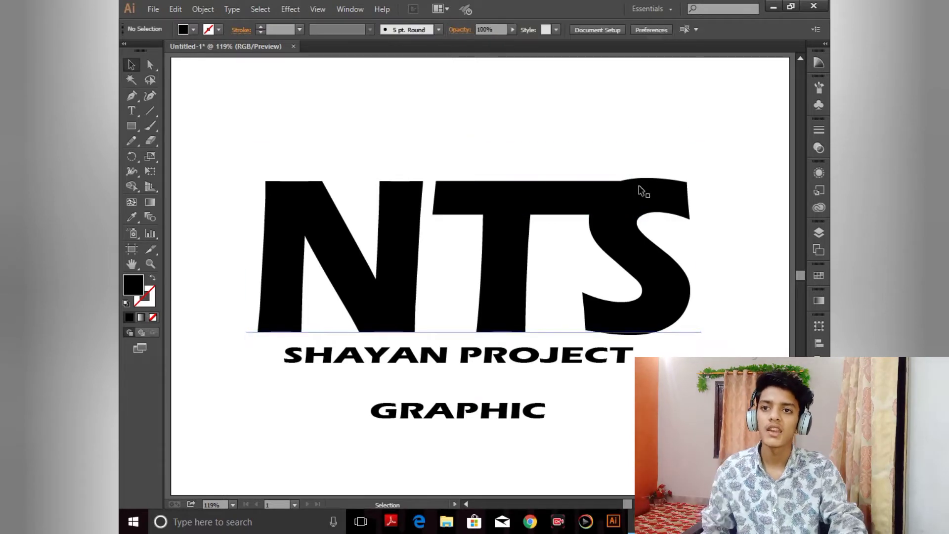
# Step: Convert the NTS and SHAYAN PROJECT text to outlines and ungroup the letters
pyautogui.click(681, 125)
pyautogui.moveTo(699, 265); pyautogui.dragTo(717, 190)
pyautogui.click(673, 202)
pyautogui.rightClick(649, 151)
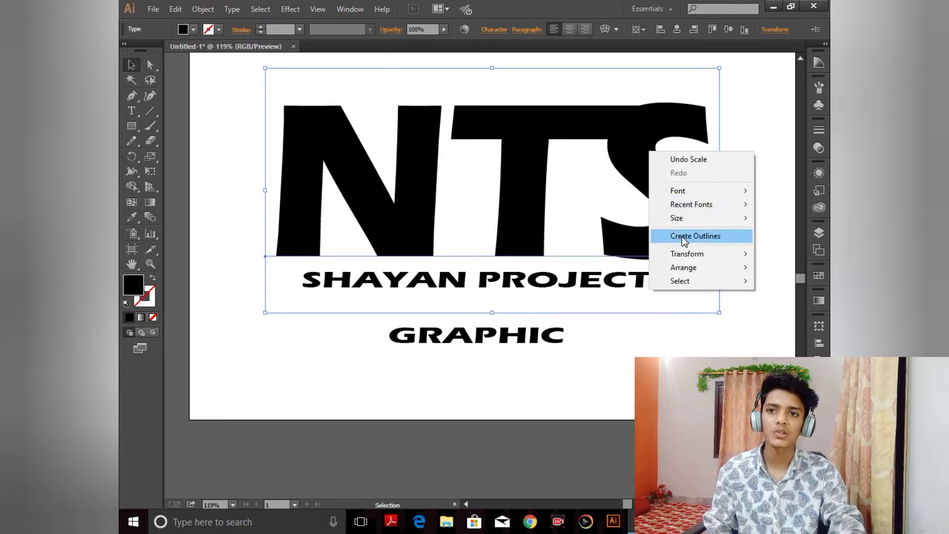
pyautogui.click(682, 237)
pyautogui.rightClick(640, 141)
pyautogui.click(667, 214)
pyautogui.click(725, 135)
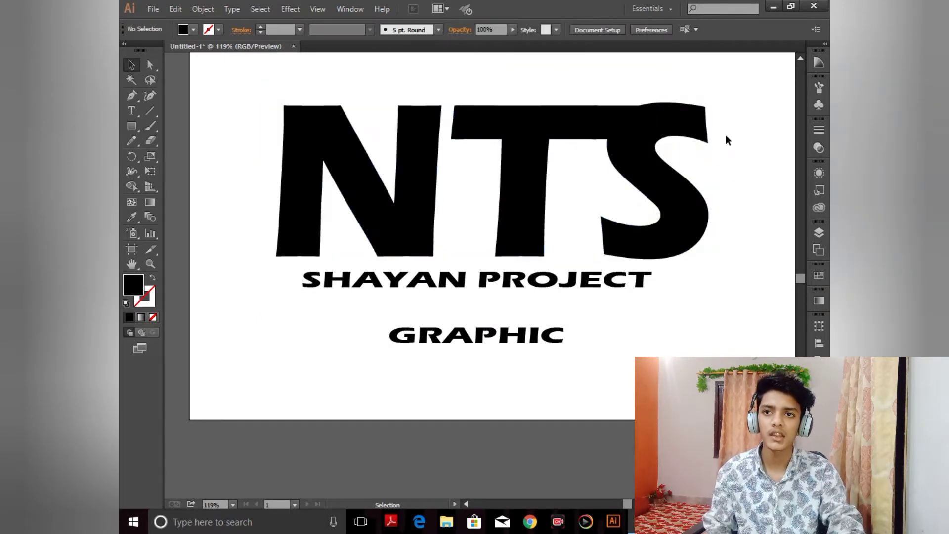
# Step: Create a 5 px offset path around the S letter
pyautogui.click(692, 129)
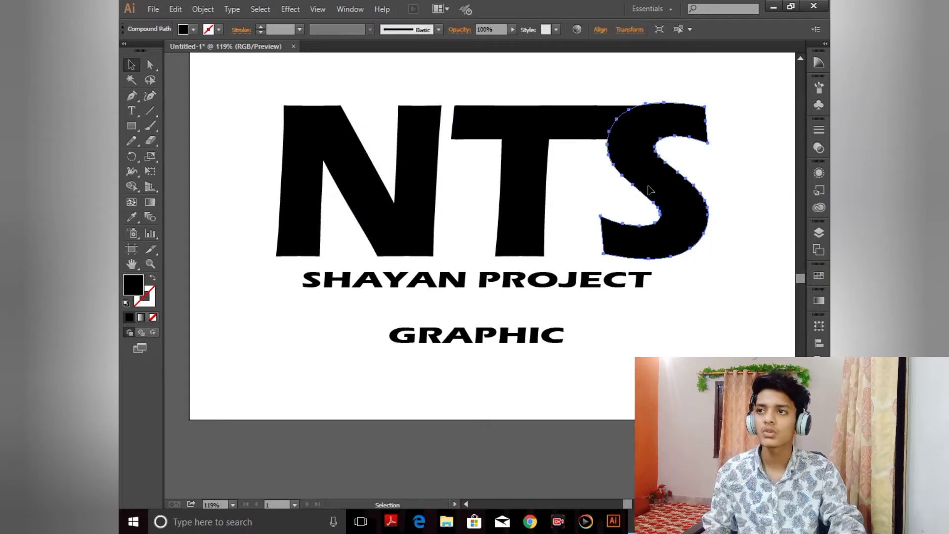
pyautogui.click(203, 8)
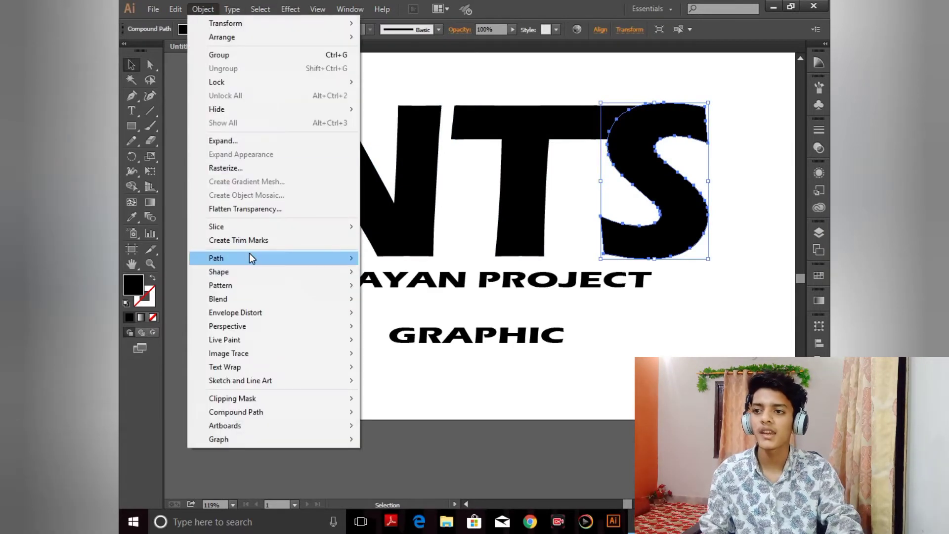
pyautogui.moveTo(250, 257)
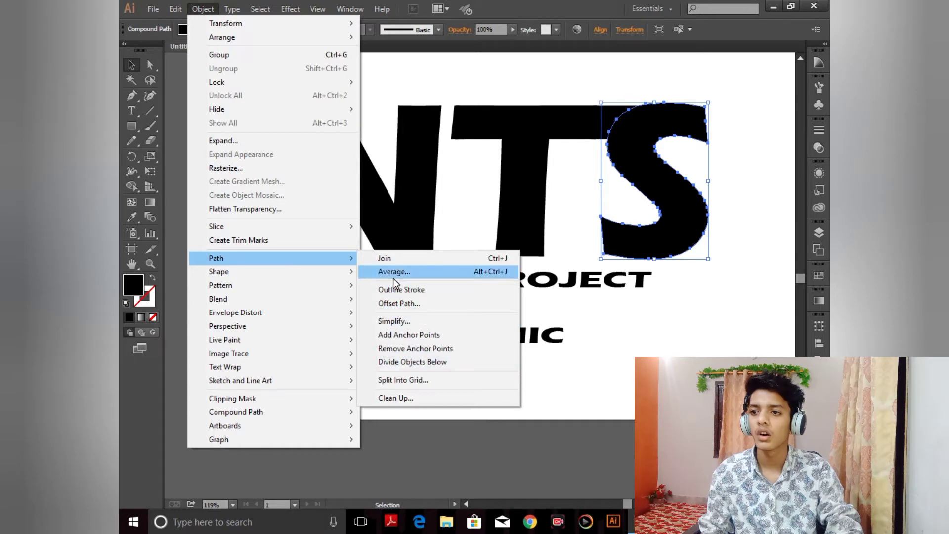
pyautogui.click(400, 303)
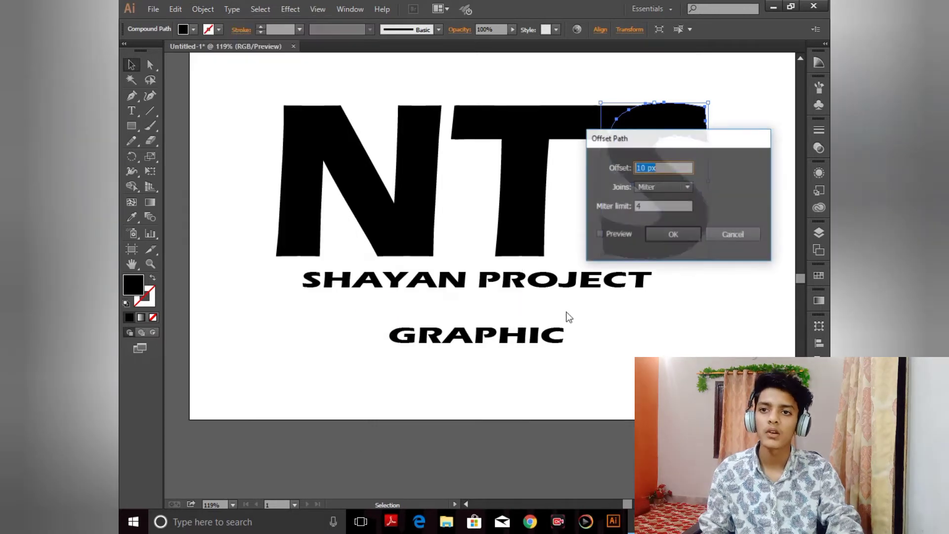
pyautogui.click(612, 234)
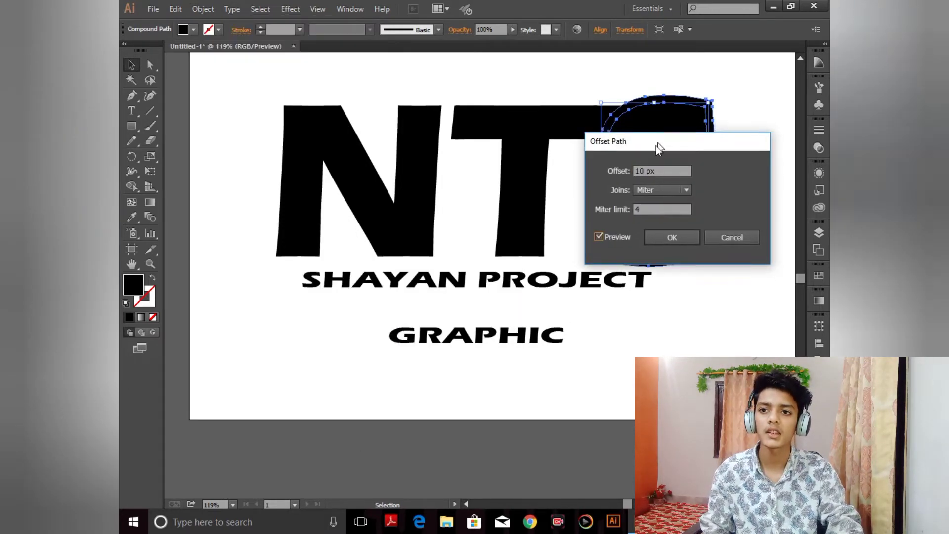
pyautogui.moveTo(656, 147); pyautogui.dragTo(612, 255)
pyautogui.click(626, 272)
pyautogui.doubleClick(626, 273)
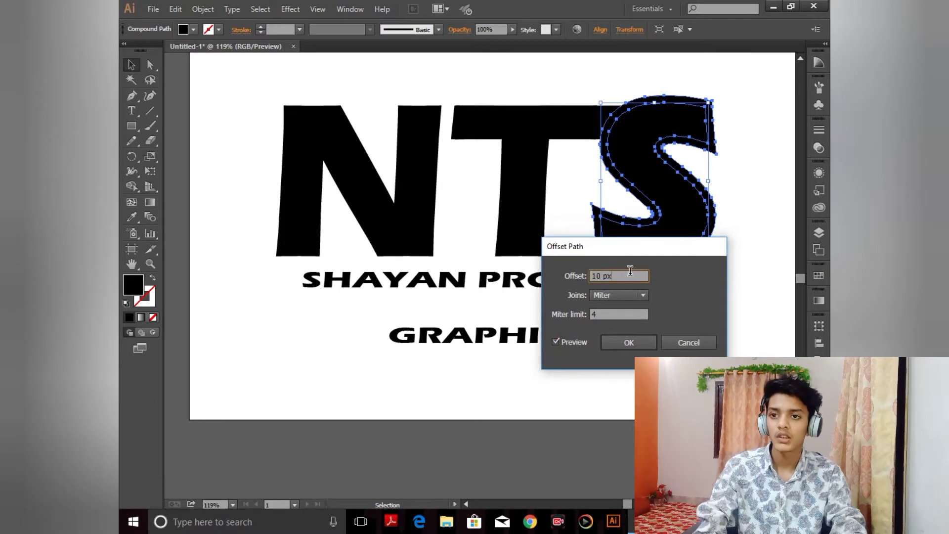
pyautogui.press('BackSpace')
pyautogui.write('5')
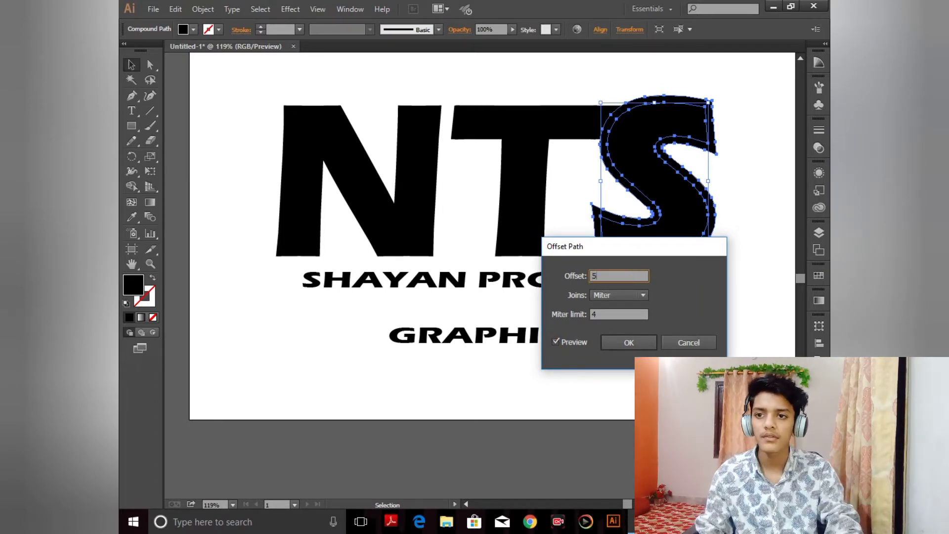
pyautogui.click(556, 341)
pyautogui.click(556, 342)
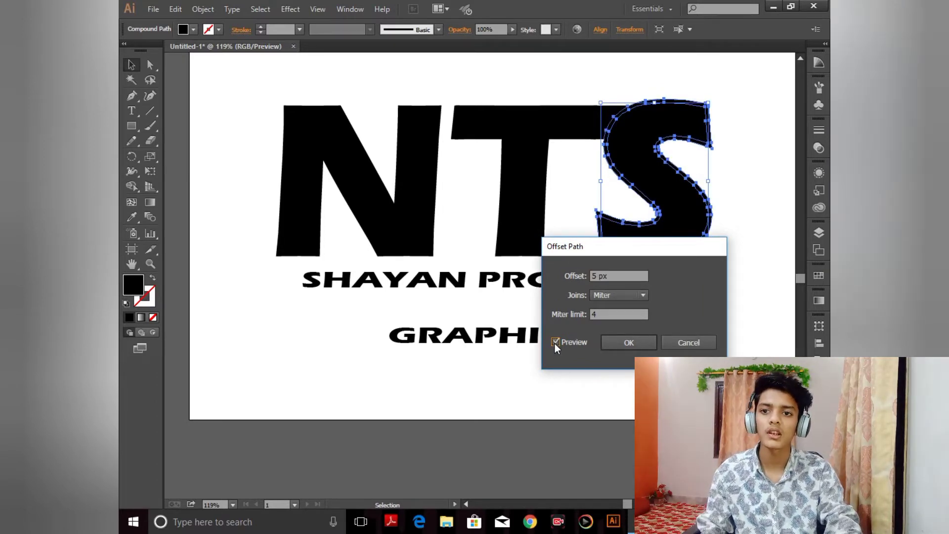
pyautogui.click(638, 343)
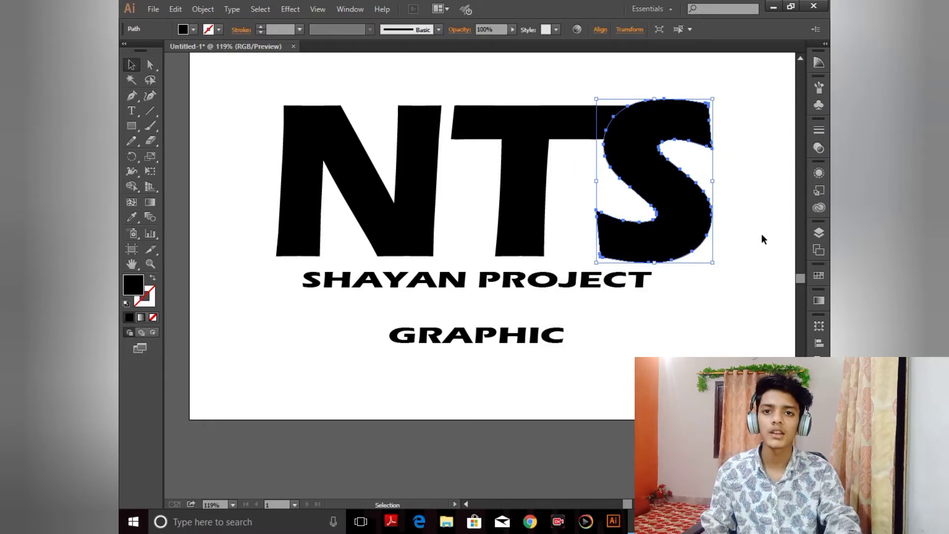
# Step: Fill the S's offset path with red
pyautogui.click(818, 233)
pyautogui.click(819, 233)
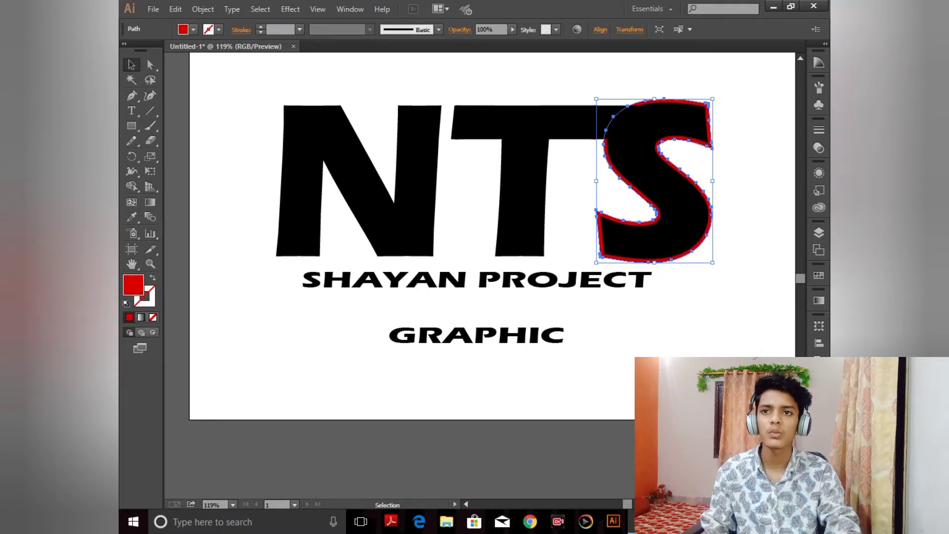
pyautogui.click(578, 168)
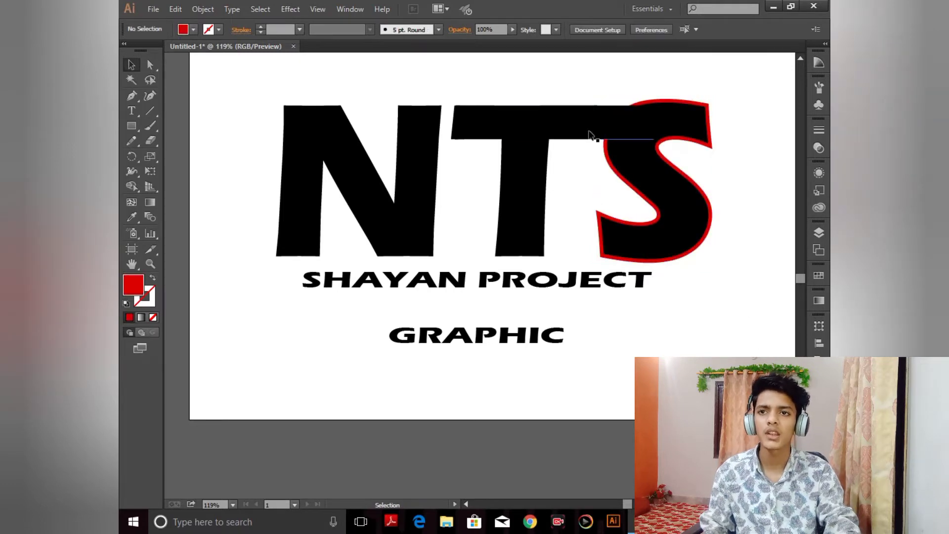
# Step: Send the crossbar rectangle behind the red S outline
pyautogui.click(582, 122)
pyautogui.rightClick(583, 122)
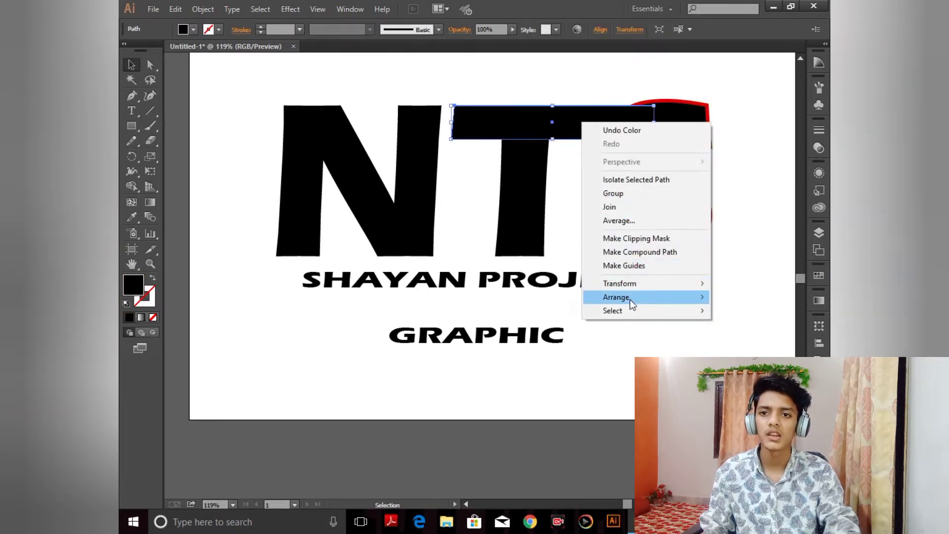
pyautogui.moveTo(653, 298)
pyautogui.click(539, 324)
pyautogui.click(731, 176)
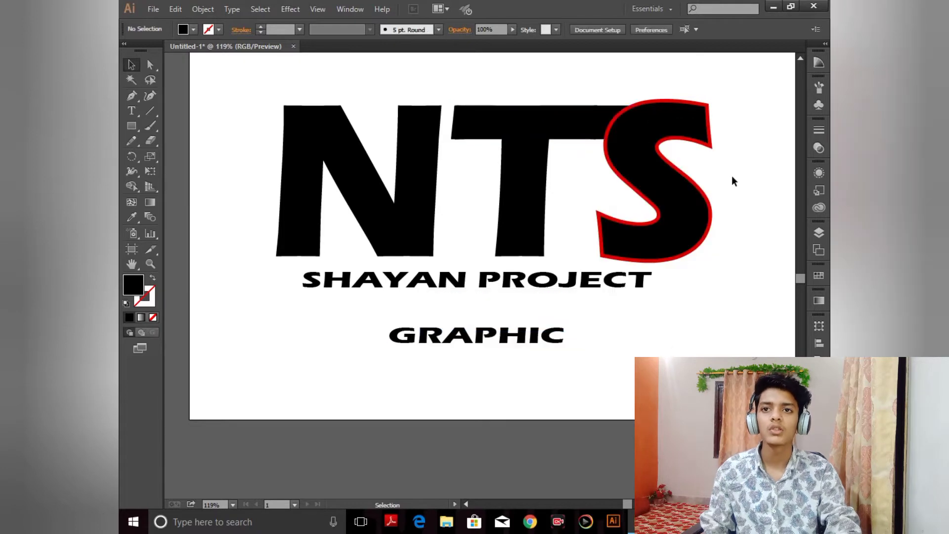
# Step: Group the T together with the crossbar rectangle
pyautogui.click(669, 102)
pyautogui.click(681, 82)
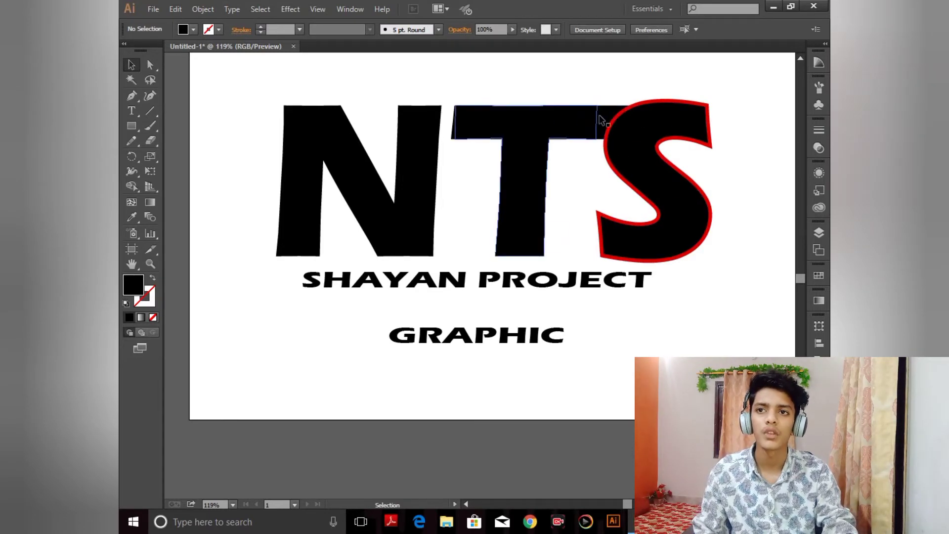
pyautogui.moveTo(579, 143); pyautogui.dragTo(589, 141)
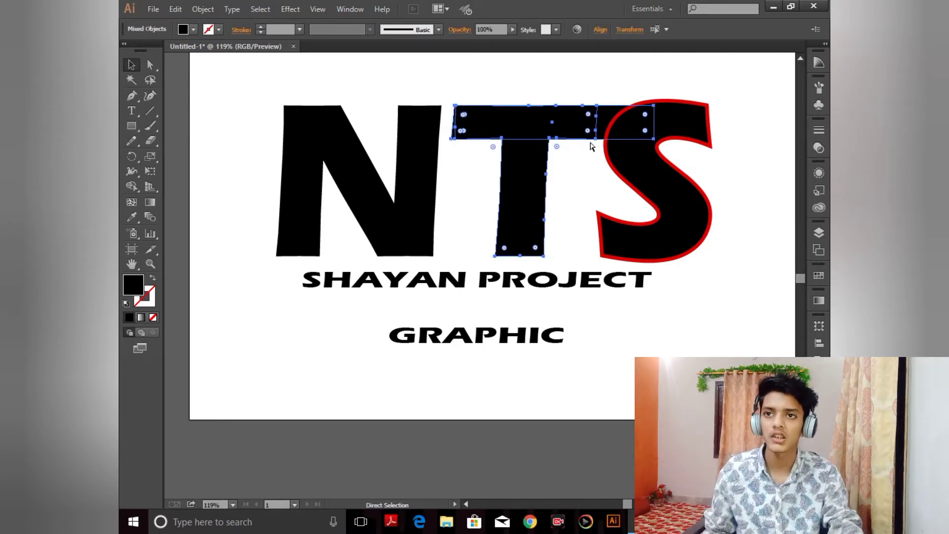
pyautogui.hotkey('ctrl', 'g')
pyautogui.click(787, 197)
pyautogui.moveTo(578, 128); pyautogui.dragTo(568, 127)
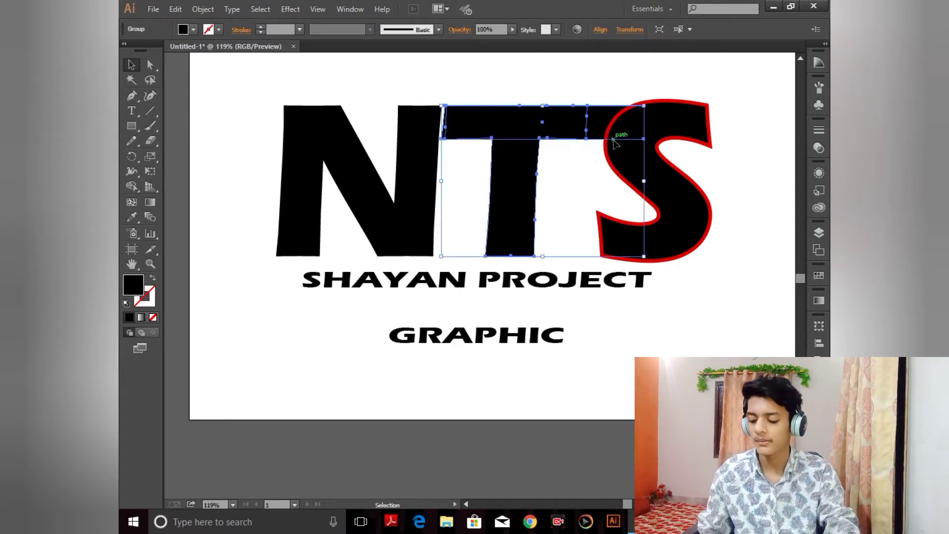
pyautogui.press('a')
pyautogui.hotkey('ctrl', 'z')
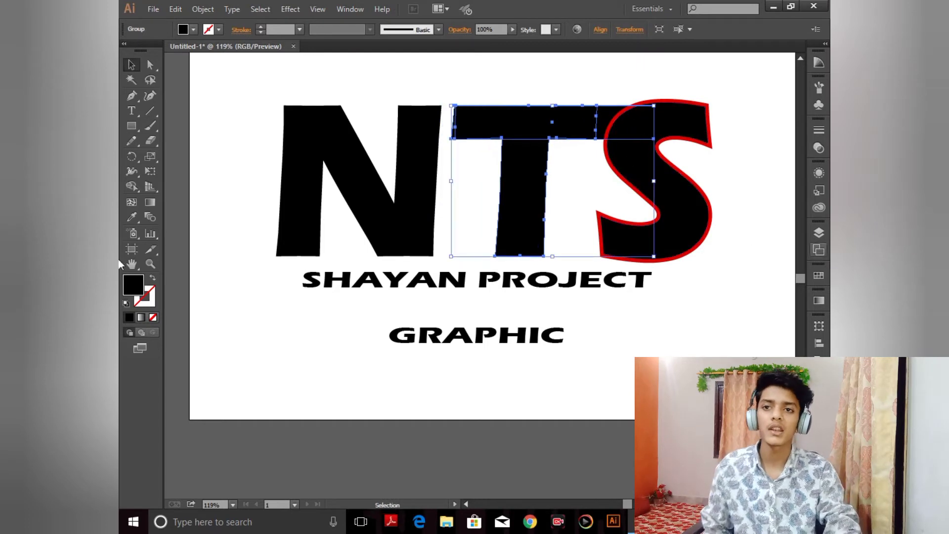
pyautogui.click(745, 261)
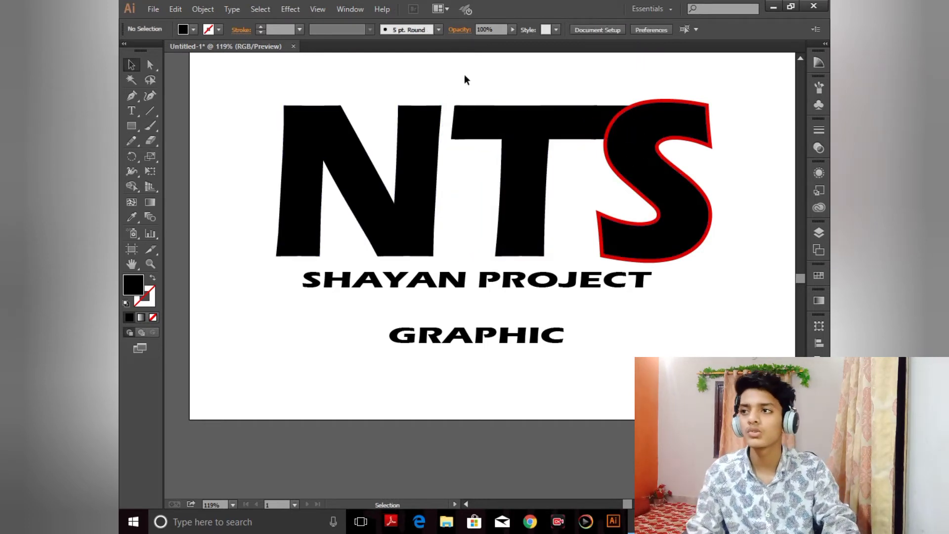
# Step: Draw a tall ellipse centred over the N and T, reaching below GRAPHIC
pyautogui.click(130, 126)
pyautogui.click(187, 155)
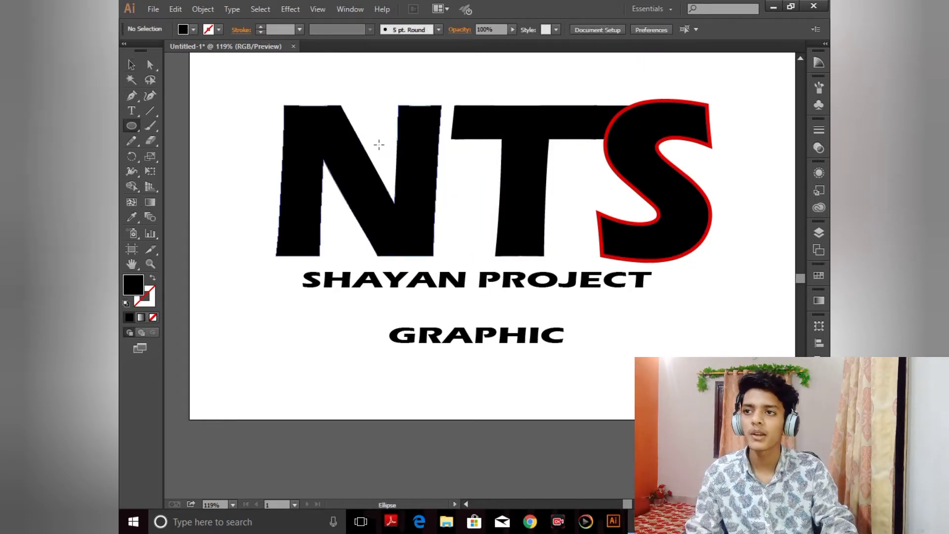
pyautogui.moveTo(349, 90); pyautogui.dragTo(562, 382)
pyautogui.press('v')
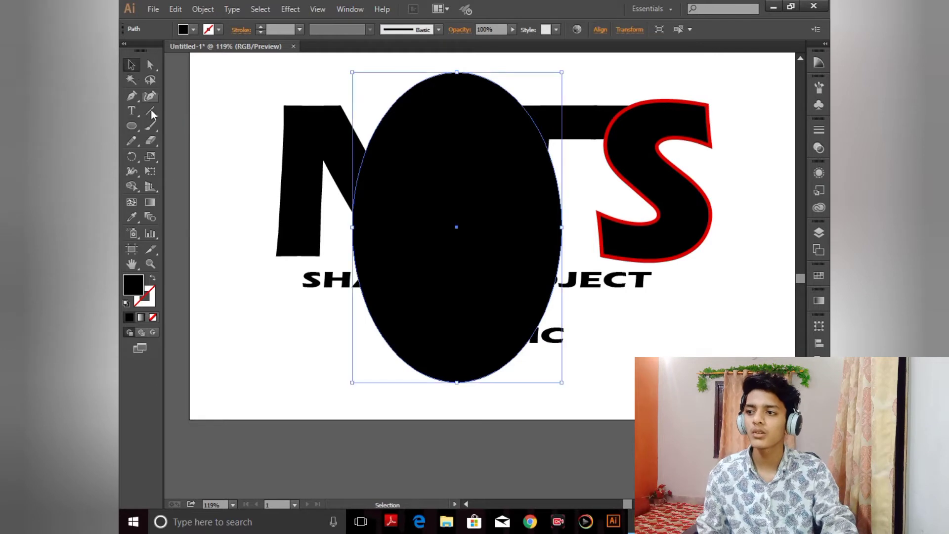
# Step: Swap the ellipse's fill to a stroke and make the stroke green
pyautogui.click(152, 278)
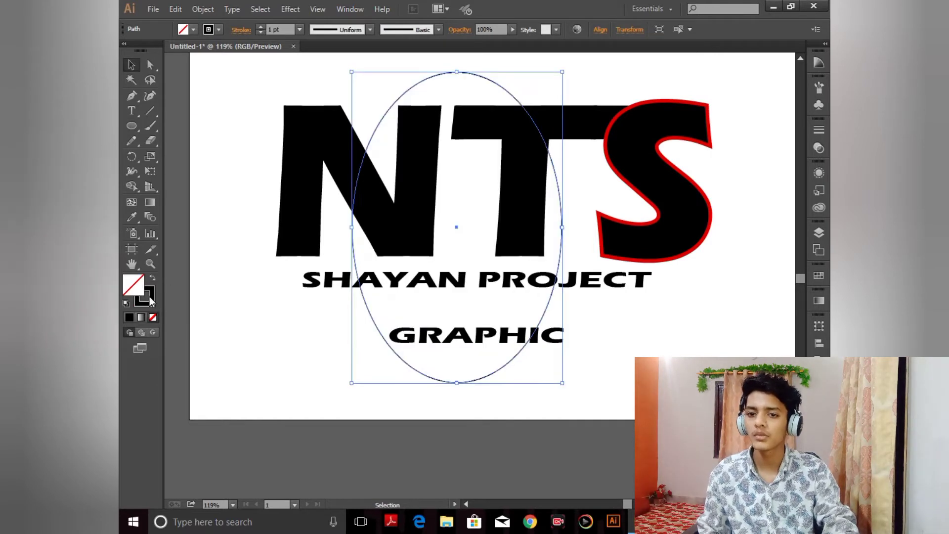
pyautogui.click(149, 297)
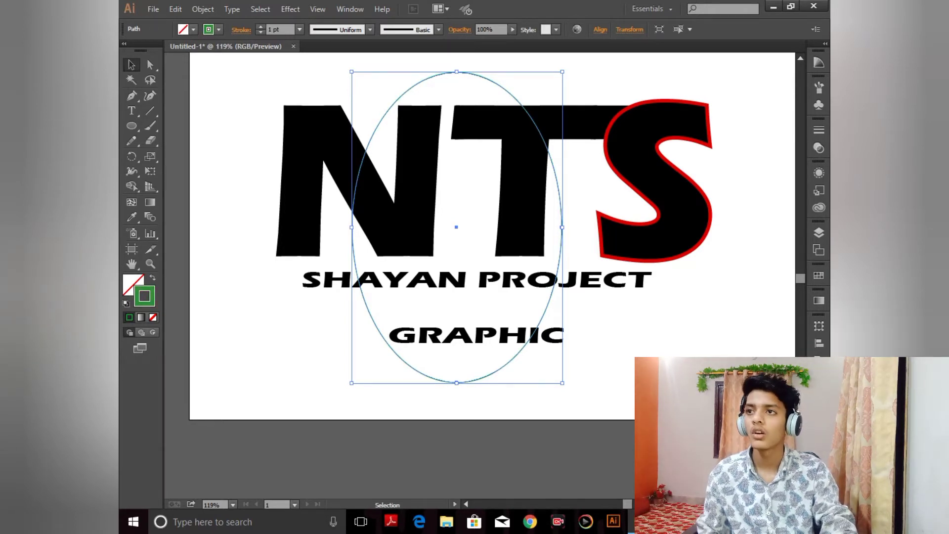
# Step: Set the ellipse's stroke weight to 16 pt
pyautogui.click(300, 30)
pyautogui.click(316, 180)
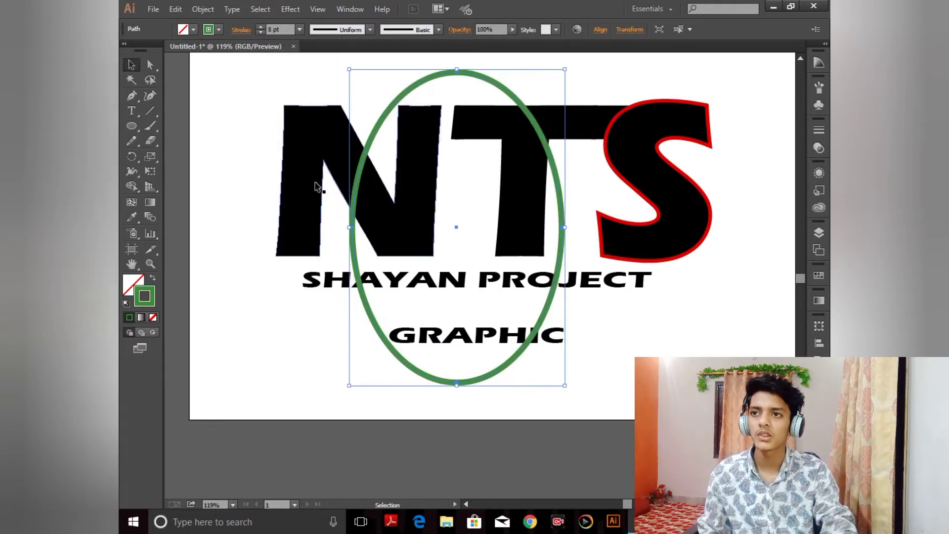
pyautogui.click(300, 29)
pyautogui.click(321, 290)
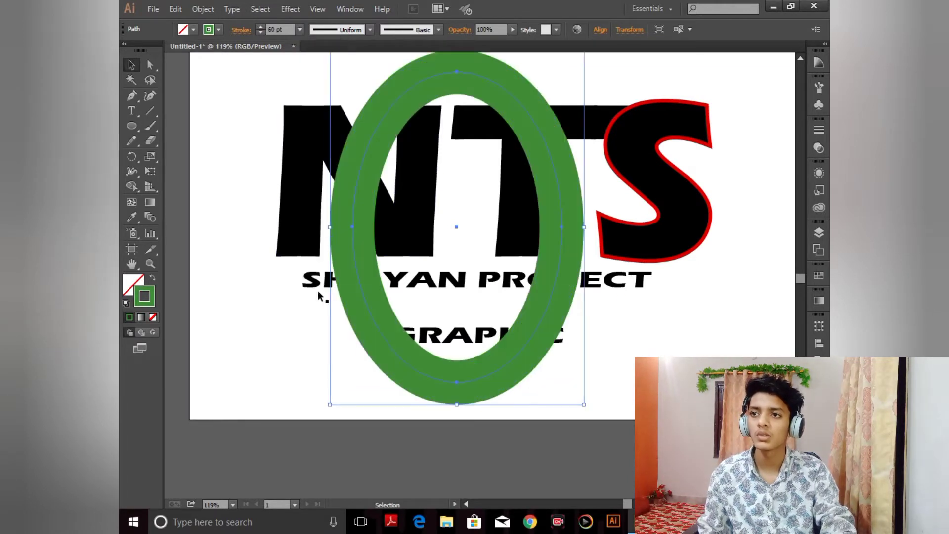
pyautogui.click(300, 30)
pyautogui.click(304, 221)
pyautogui.click(240, 154)
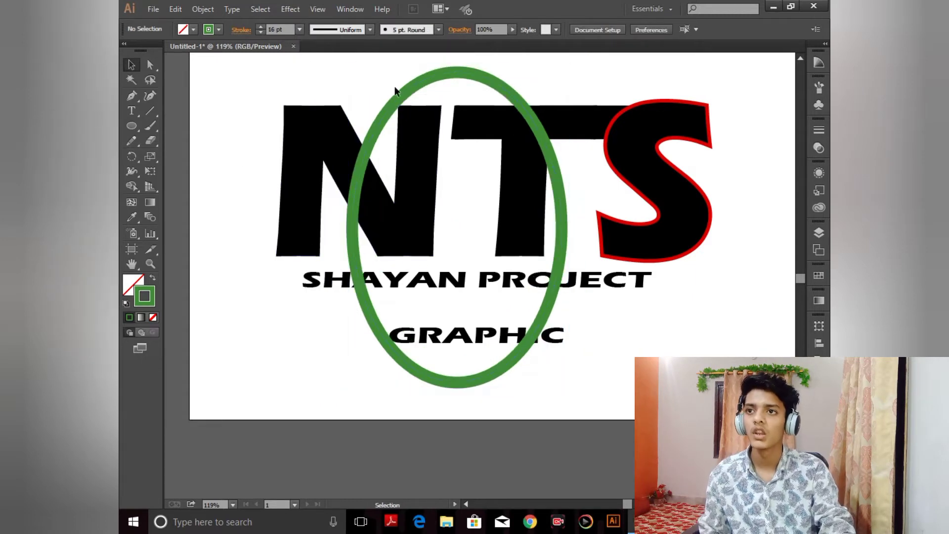
# Step: Apply Width Profile 1 to the green ellipse's stroke
pyautogui.click(453, 73)
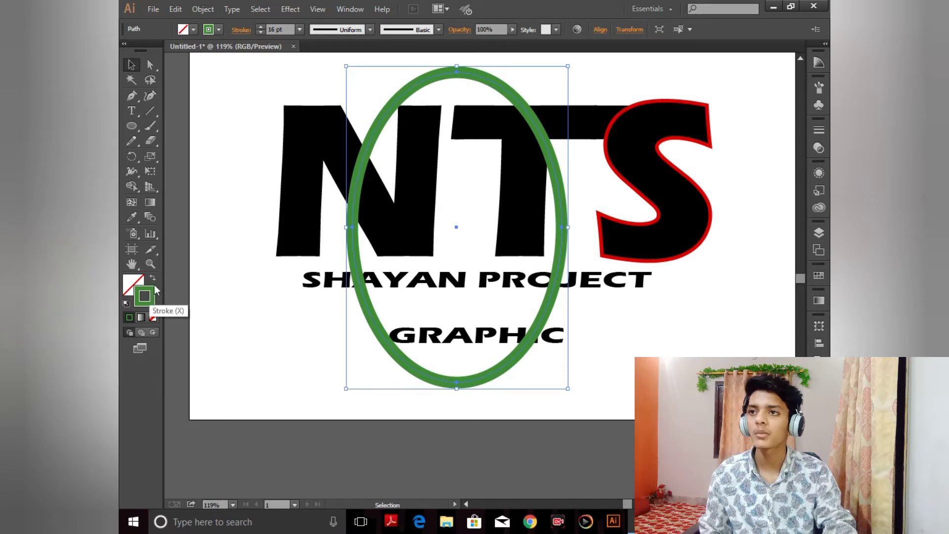
pyautogui.click(439, 30)
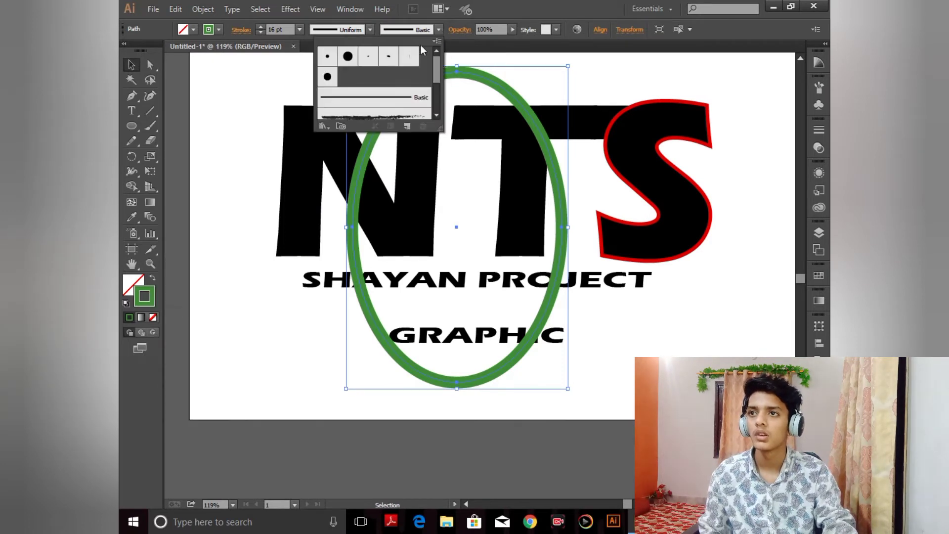
pyautogui.click(370, 30)
pyautogui.click(370, 30)
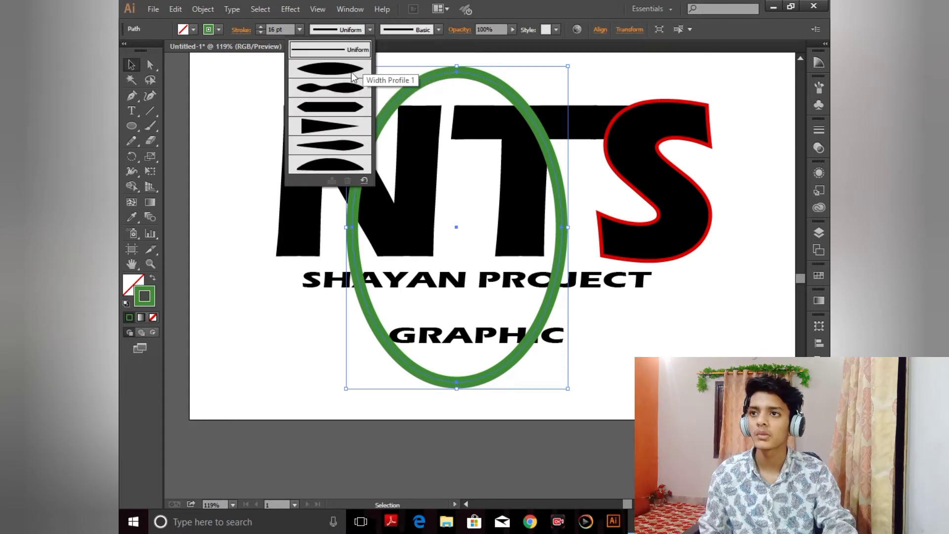
pyautogui.click(341, 73)
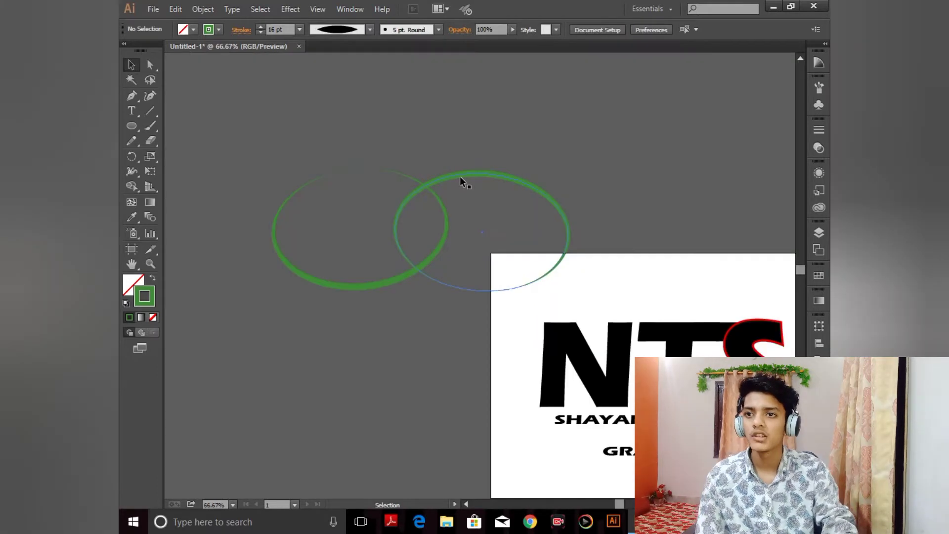
# Step: Cut the left green ellipse at two points along its upper-left arc with the Scissors tool
pyautogui.click(460, 175)
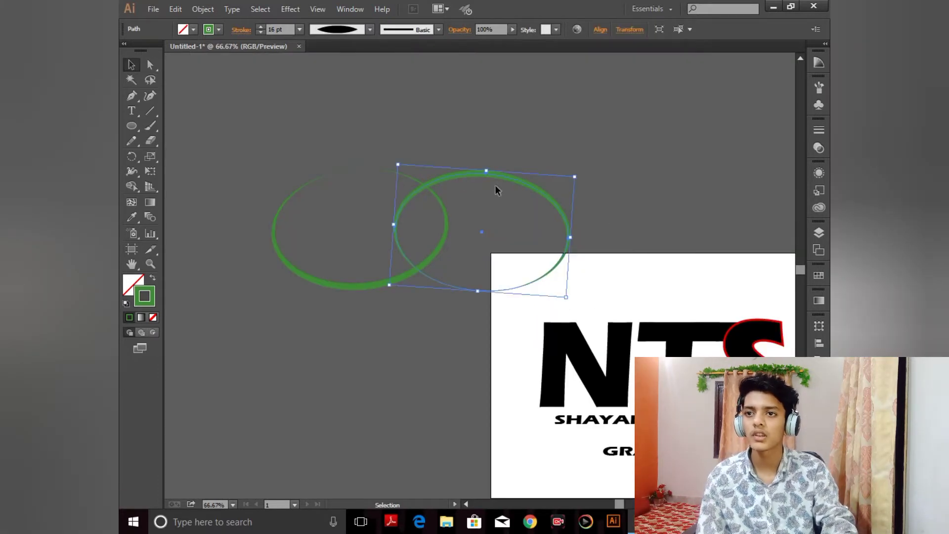
pyautogui.moveTo(518, 185); pyautogui.dragTo(663, 127)
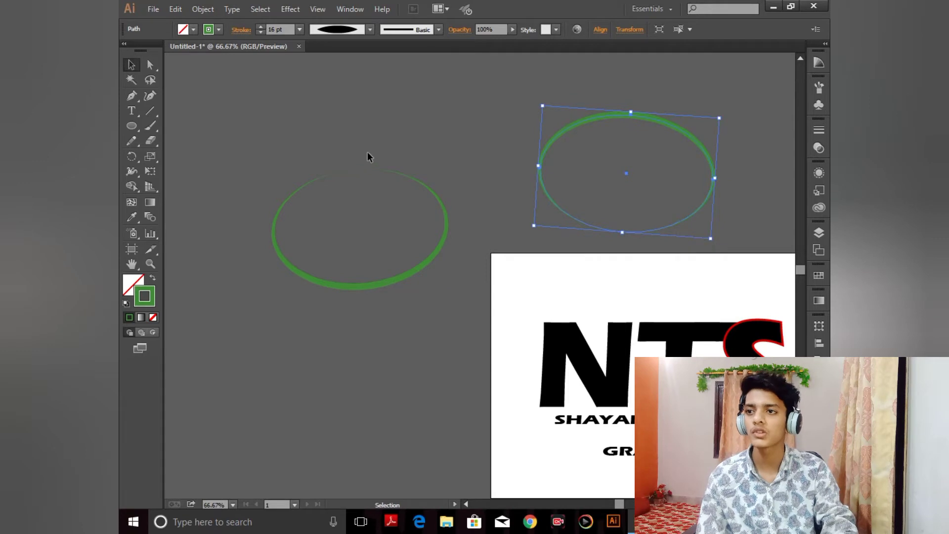
pyautogui.click(349, 171)
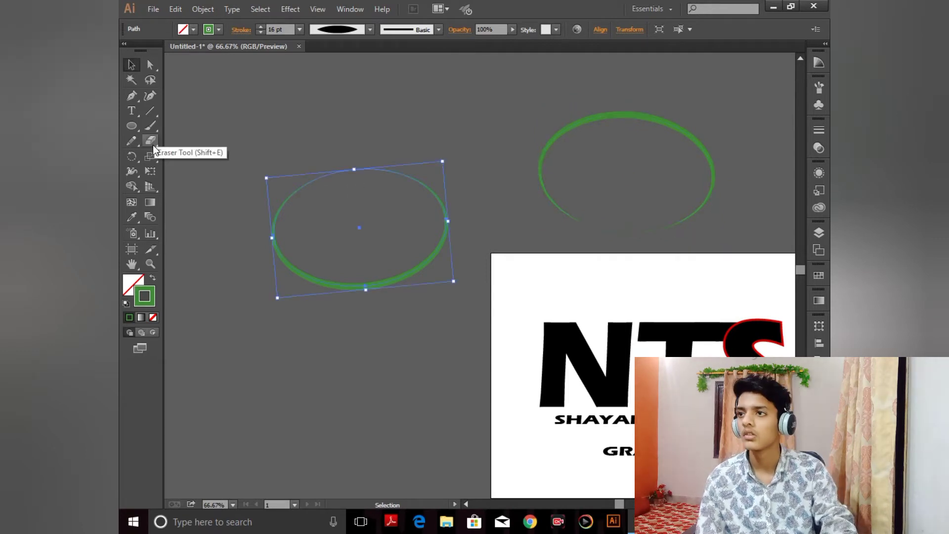
pyautogui.moveTo(150, 140); pyautogui.dragTo(189, 162)
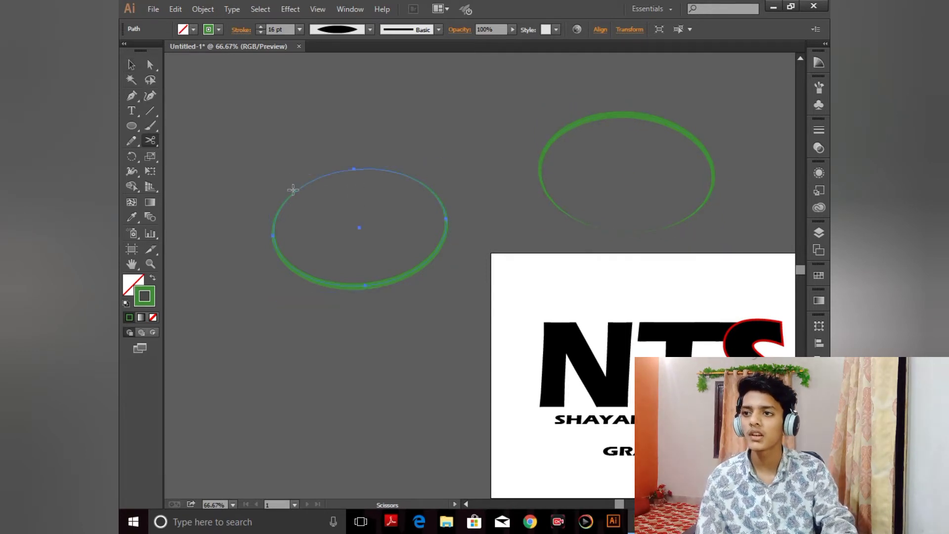
pyautogui.click(296, 191)
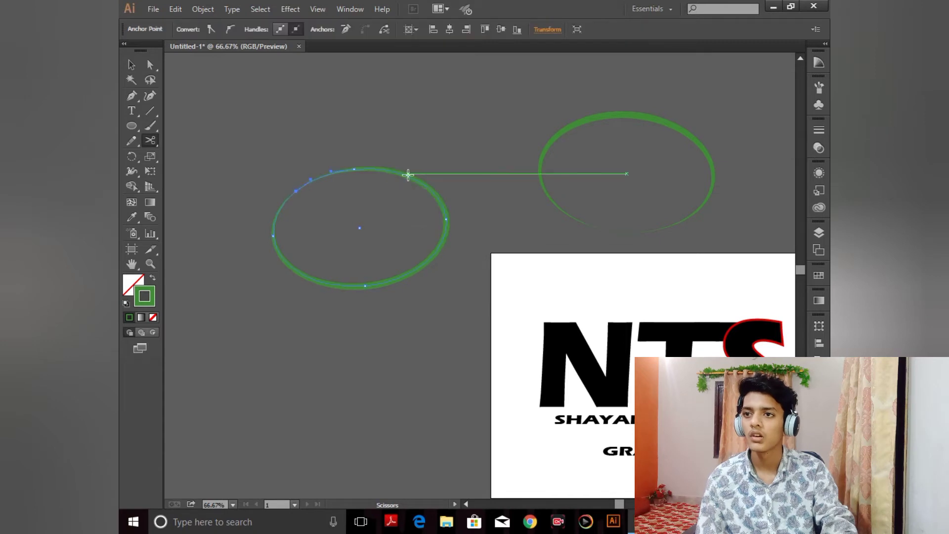
pyautogui.click(399, 173)
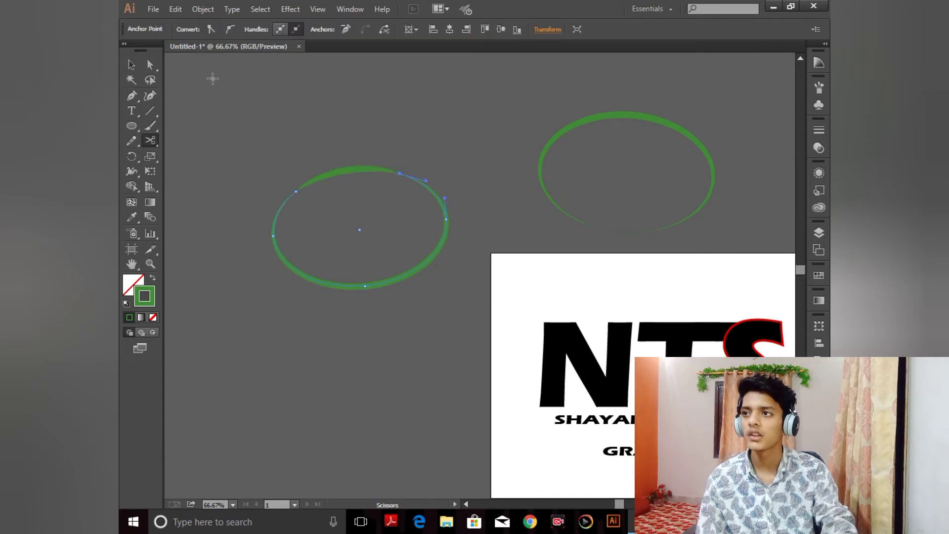
# Step: Delete the cut-off arc segment and the spare second ellipse
pyautogui.click(130, 64)
pyautogui.click(359, 179)
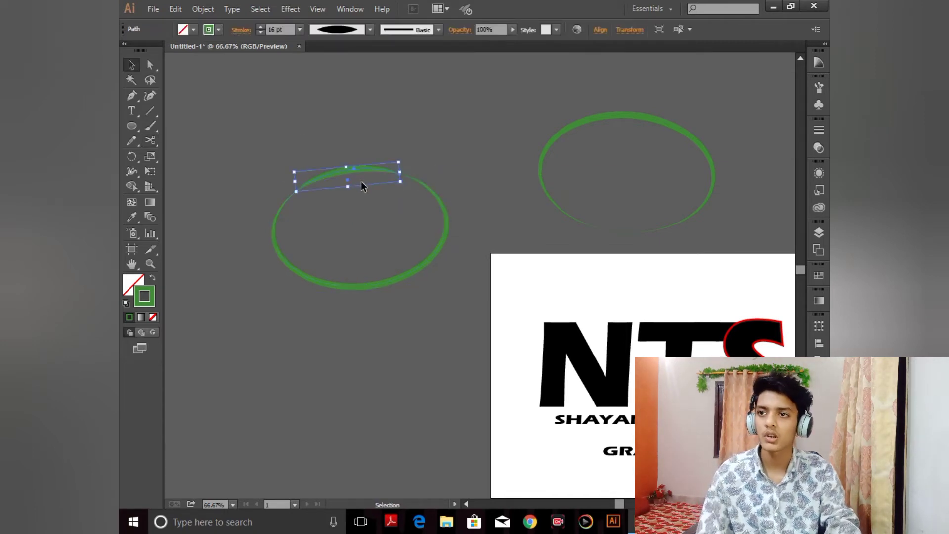
pyautogui.press('Delete')
pyautogui.moveTo(616, 158); pyautogui.dragTo(616, 159)
pyautogui.press('Delete')
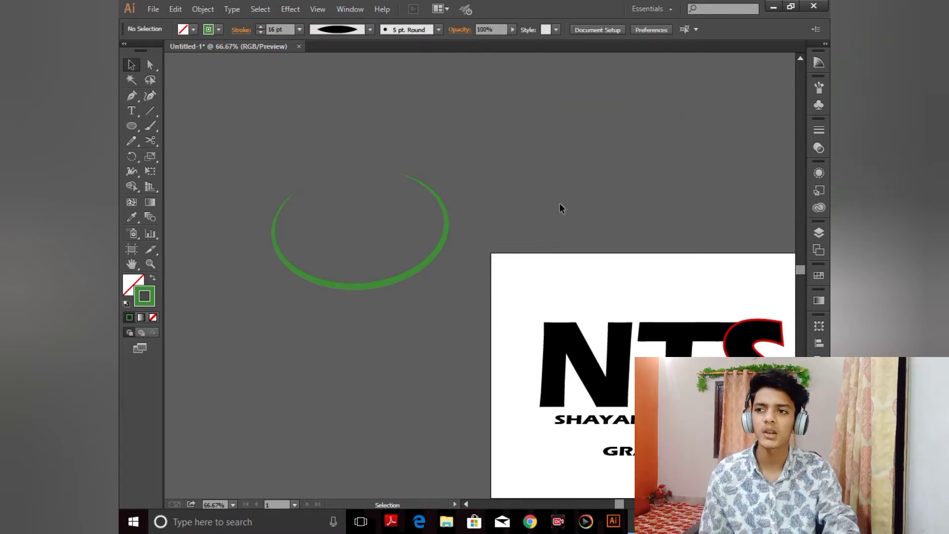
# Step: Reflect a copy of the open ellipse across the horizontal axis
pyautogui.click(428, 183)
pyautogui.rightClick(429, 183)
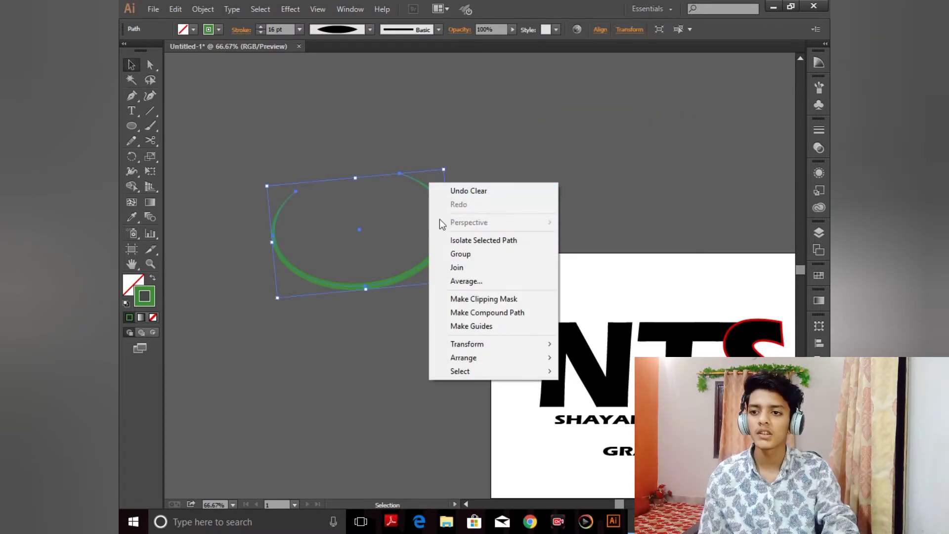
pyautogui.moveTo(490, 343)
pyautogui.click(594, 388)
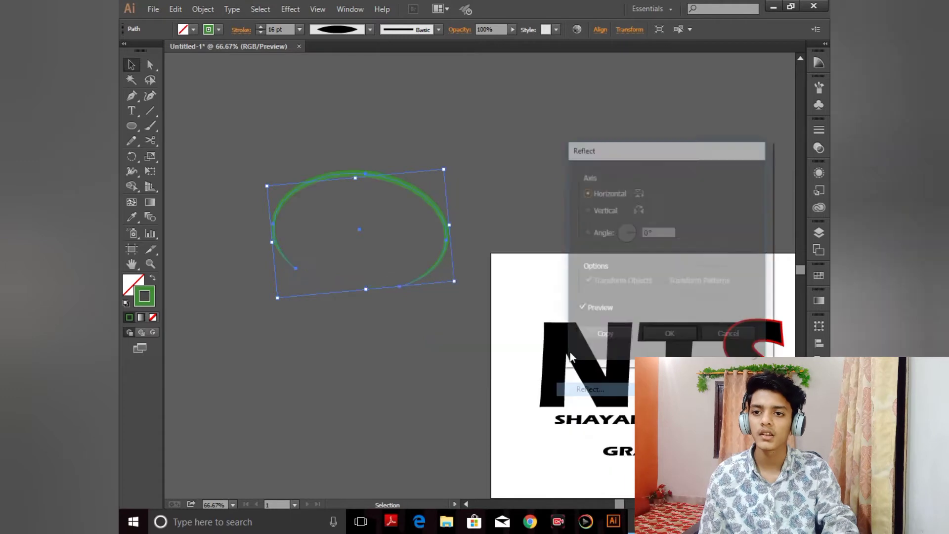
pyautogui.click(598, 337)
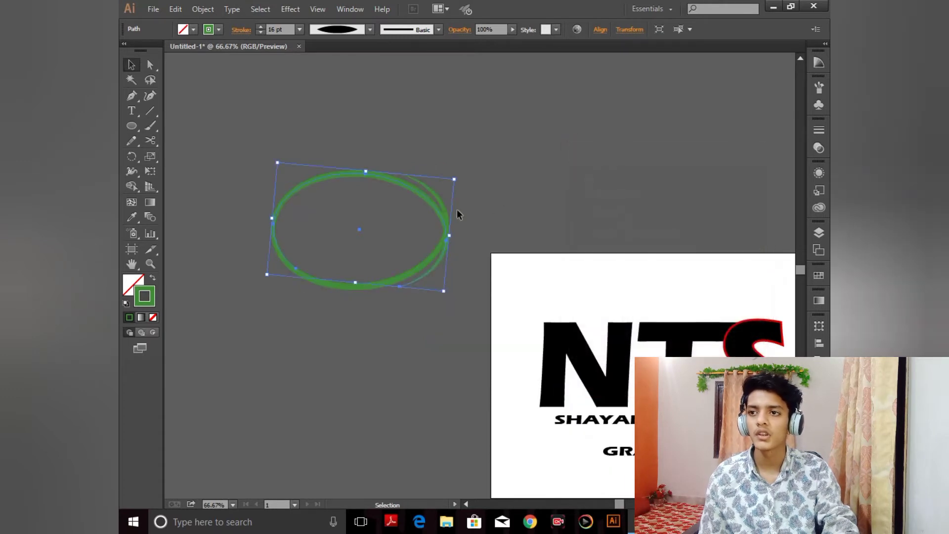
# Step: Rotate, resize and reposition the reflected copy so it overlaps the original as a second offset ring
pyautogui.moveTo(411, 191); pyautogui.dragTo(389, 172)
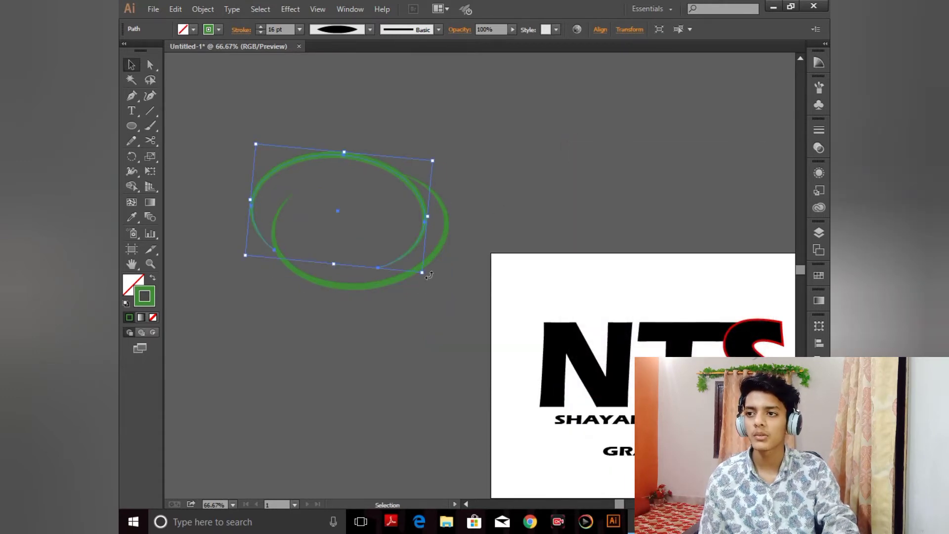
pyautogui.moveTo(428, 276); pyautogui.dragTo(448, 228)
pyautogui.click(454, 225)
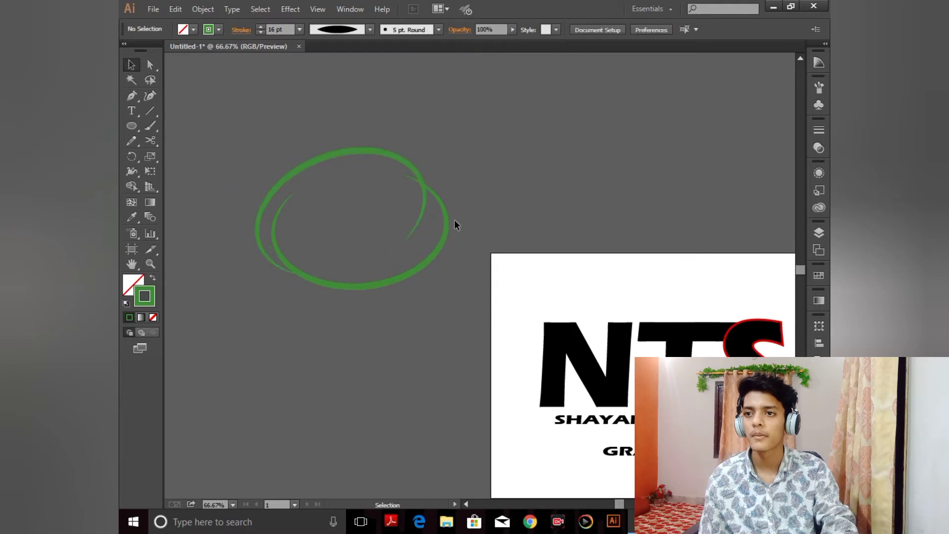
pyautogui.click(444, 216)
pyautogui.moveTo(461, 286); pyautogui.dragTo(434, 208)
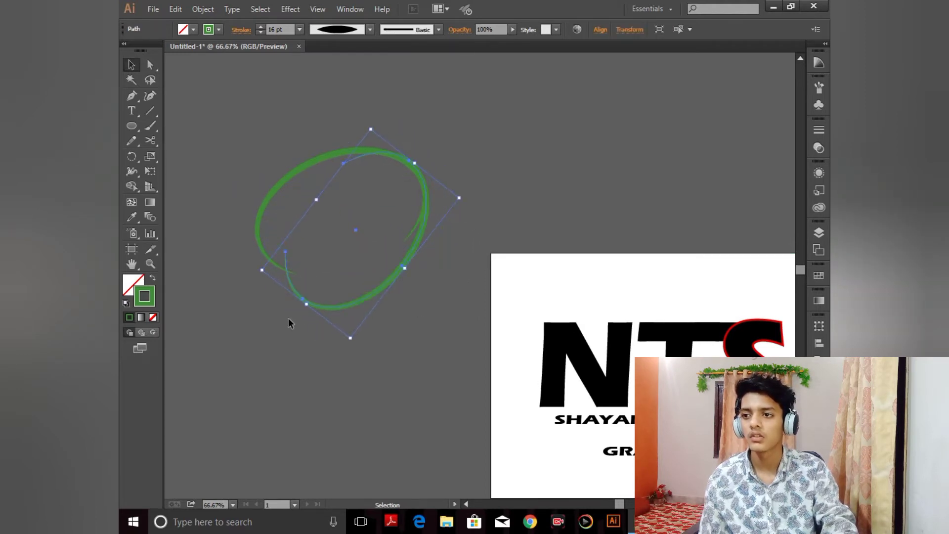
pyautogui.moveTo(306, 305); pyautogui.dragTo(296, 317)
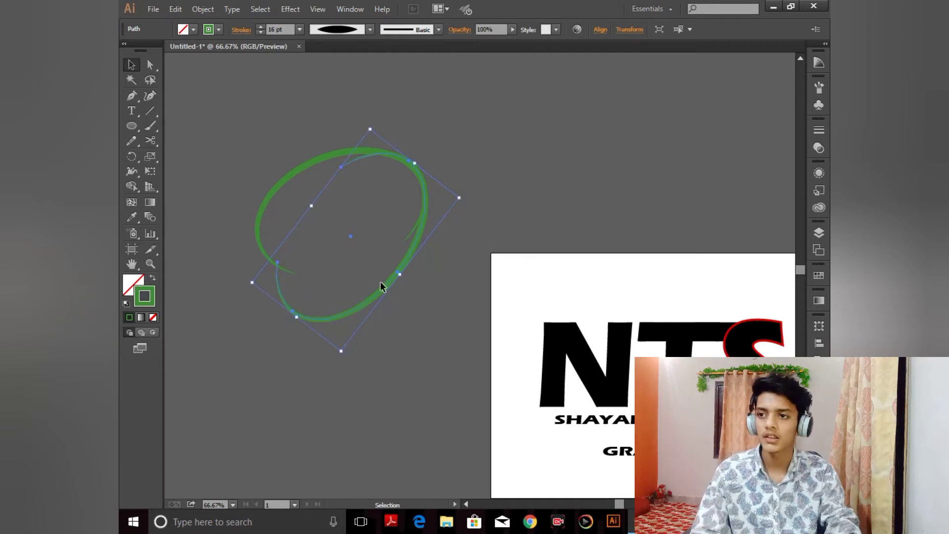
pyautogui.moveTo(385, 285); pyautogui.dragTo(374, 268)
pyautogui.click(446, 129)
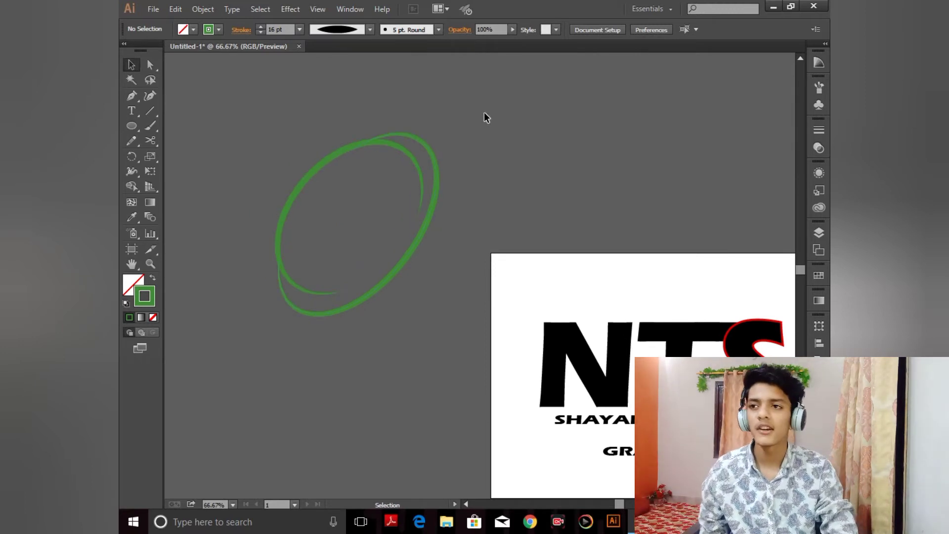
# Step: Group the two rings and scale the group to encircle the NTS lettering and subtitle lines
pyautogui.click(406, 236)
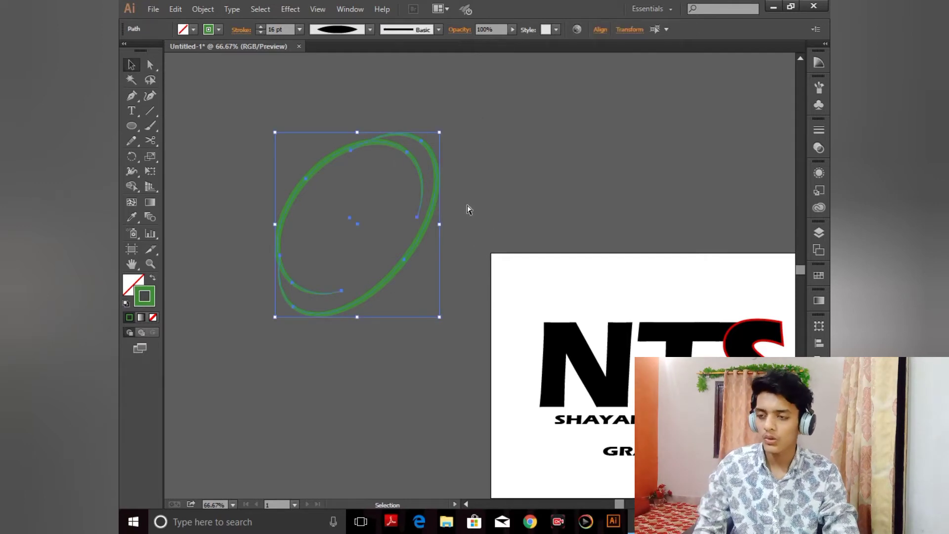
pyautogui.hotkey('ctrl', 'g')
pyautogui.moveTo(404, 155); pyautogui.dragTo(662, 333)
pyautogui.moveTo(583, 264); pyautogui.dragTo(417, 63)
pyautogui.moveTo(533, 111); pyautogui.dragTo(646, 205)
pyautogui.moveTo(526, 89); pyautogui.dragTo(575, 76)
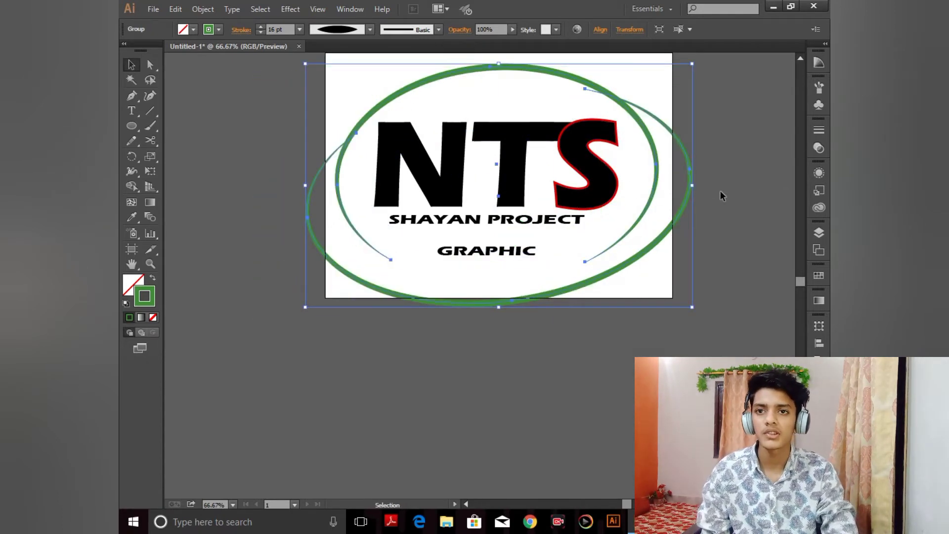
pyautogui.moveTo(694, 186); pyautogui.dragTo(666, 180)
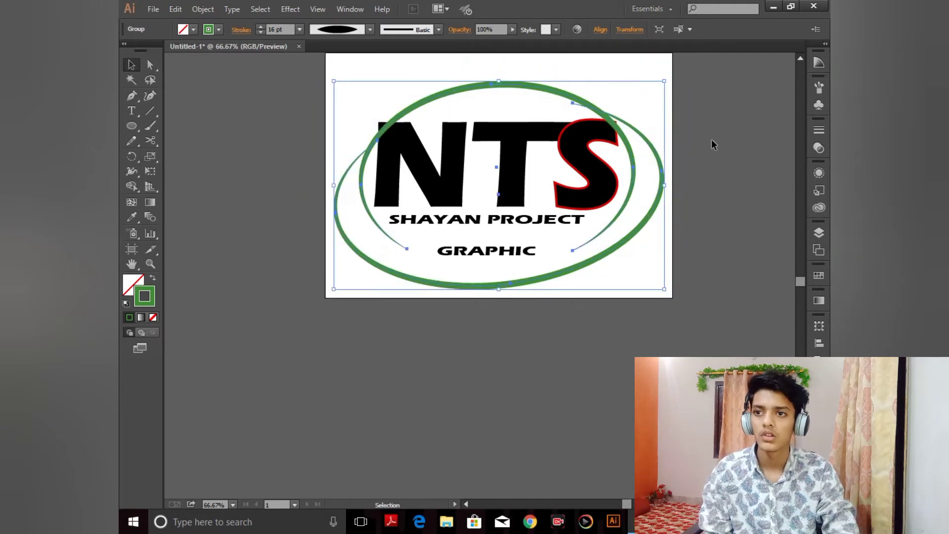
pyautogui.click(711, 138)
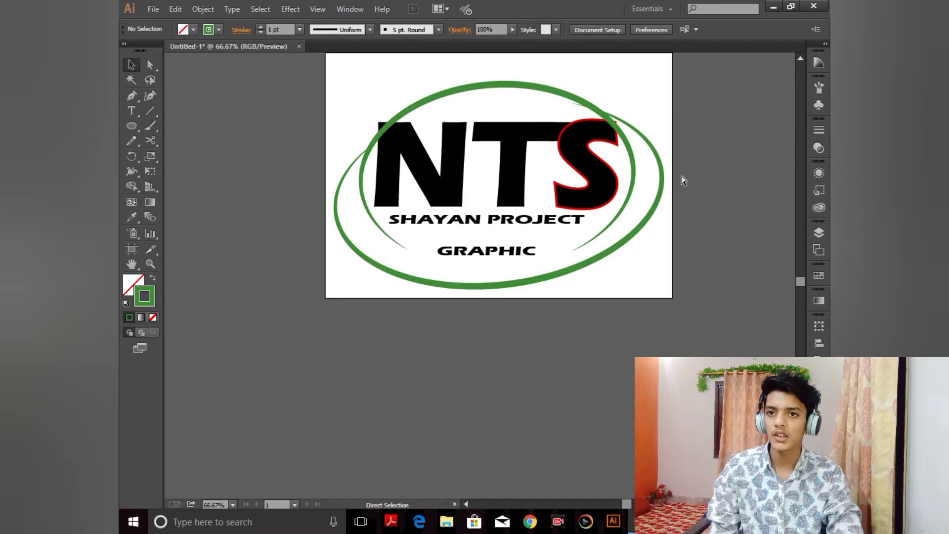
# Step: Nudge the ring group slightly up and left to centre it on the logo
pyautogui.hotkey('ctrl', '0')
pyautogui.click(636, 144)
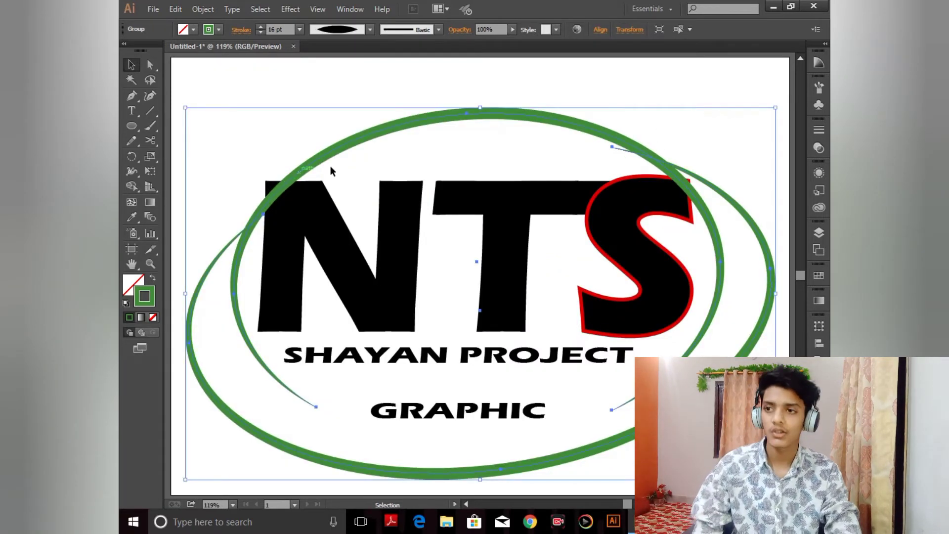
pyautogui.press('Left')
pyautogui.press('Left')
pyautogui.press('Up')
pyautogui.press('Up')
pyautogui.press('Up')
pyautogui.press('Up')
pyautogui.press('Left')
pyautogui.press('Left')
pyautogui.press('Left')
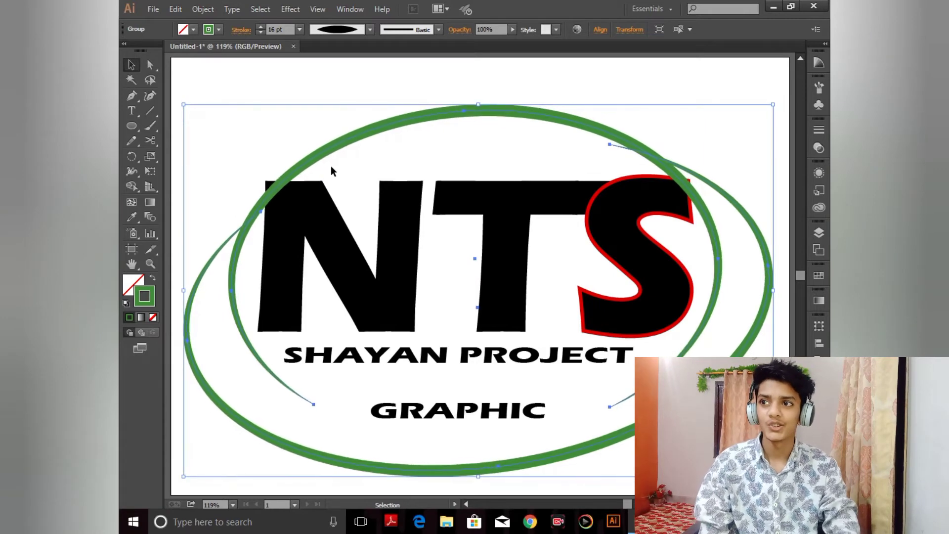
pyautogui.click(684, 82)
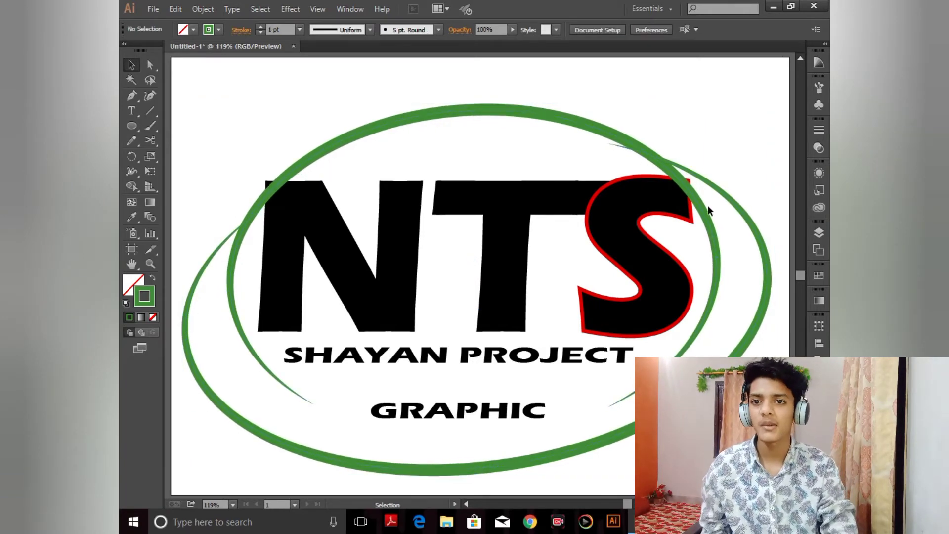
# Step: Apply a linear gradient to the N and T, setting its left stop to dark blue
pyautogui.hscroll(3, 576, 127)
pyautogui.hscroll(-3, 576, 128)
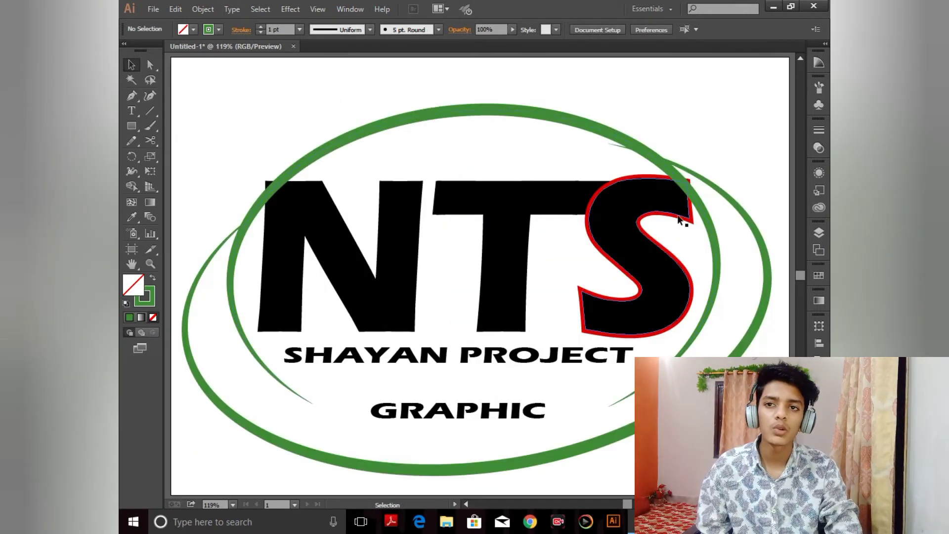
pyautogui.click(546, 212)
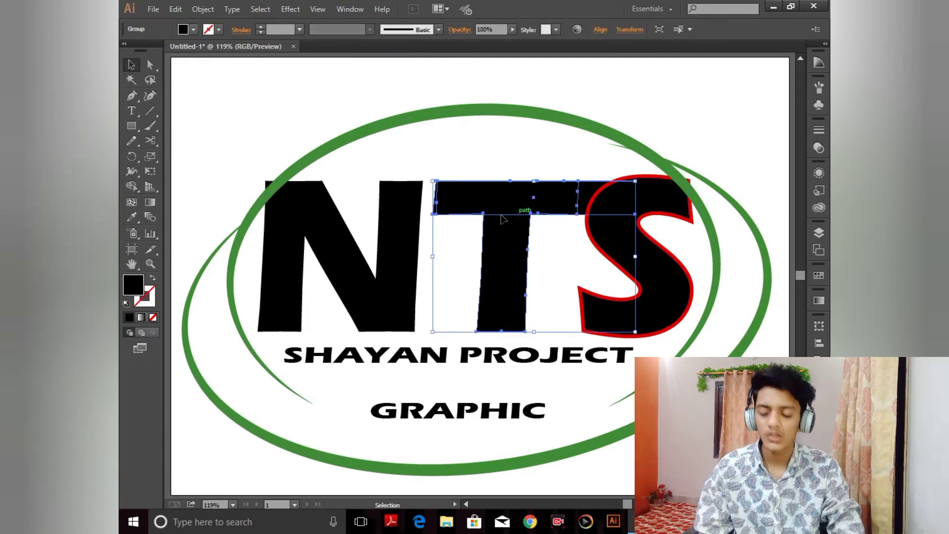
pyautogui.keyDown('shift'); pyautogui.click(397, 222); pyautogui.keyUp('shift')
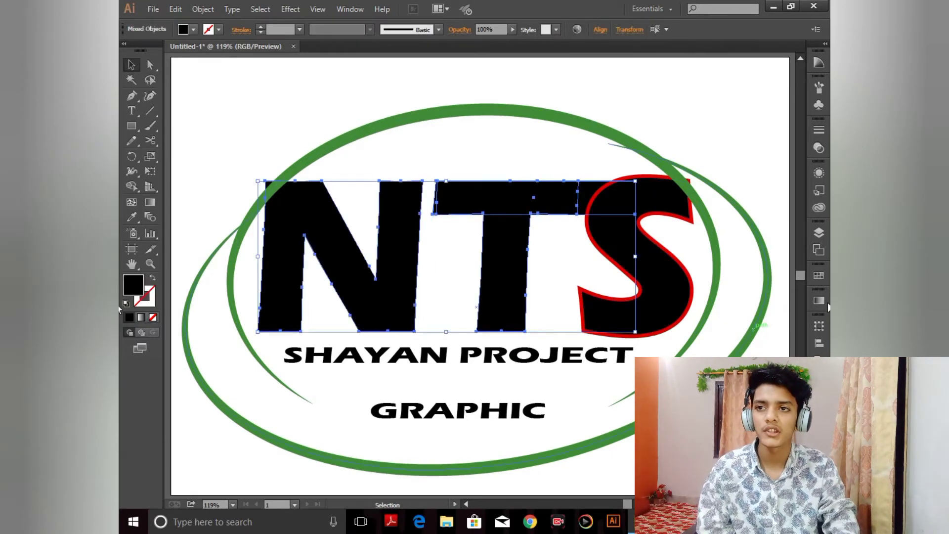
pyautogui.click(821, 304)
pyautogui.click(725, 310)
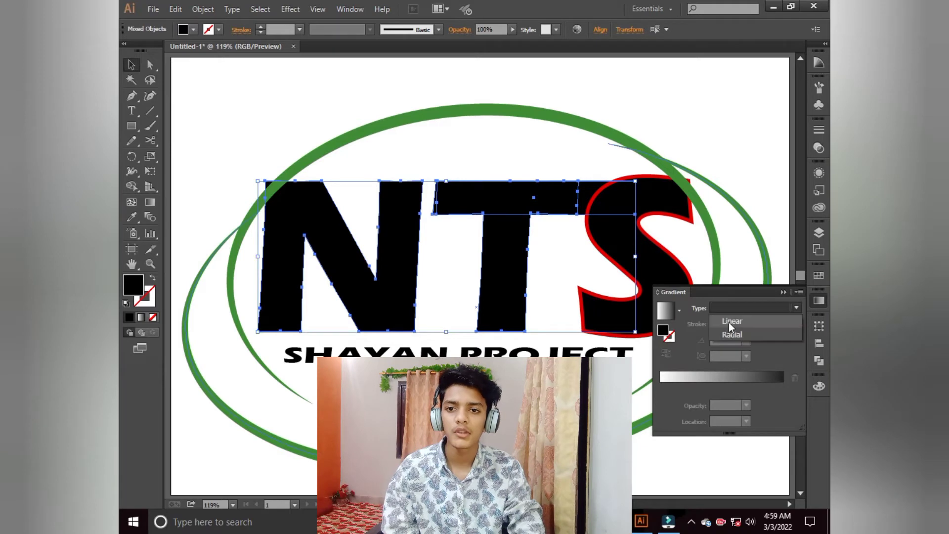
pyautogui.click(729, 322)
pyautogui.doubleClick(661, 387)
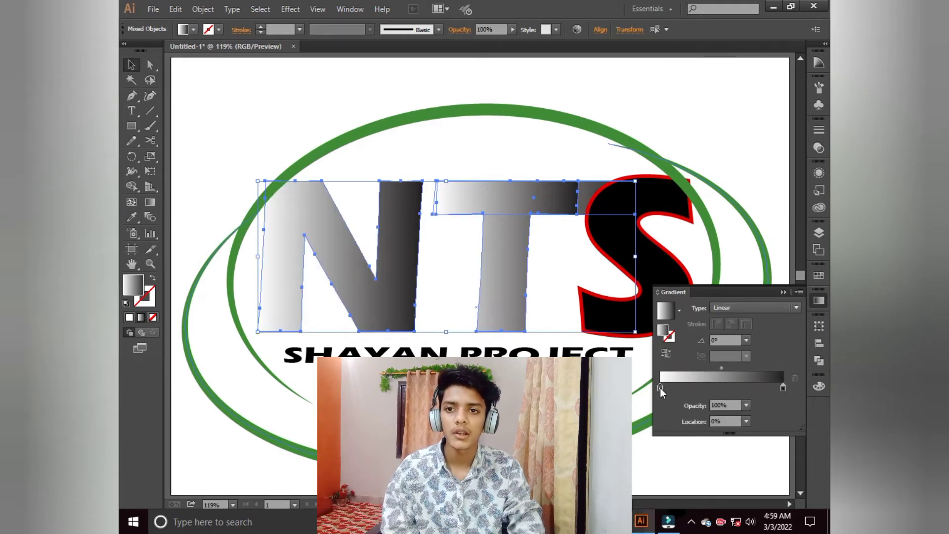
pyautogui.click(692, 262)
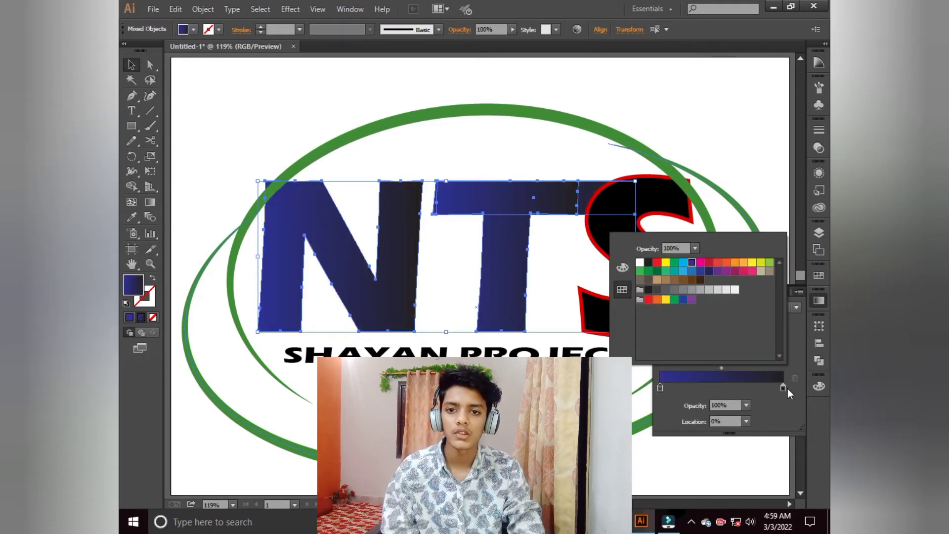
pyautogui.doubleClick(783, 387)
pyautogui.click(684, 263)
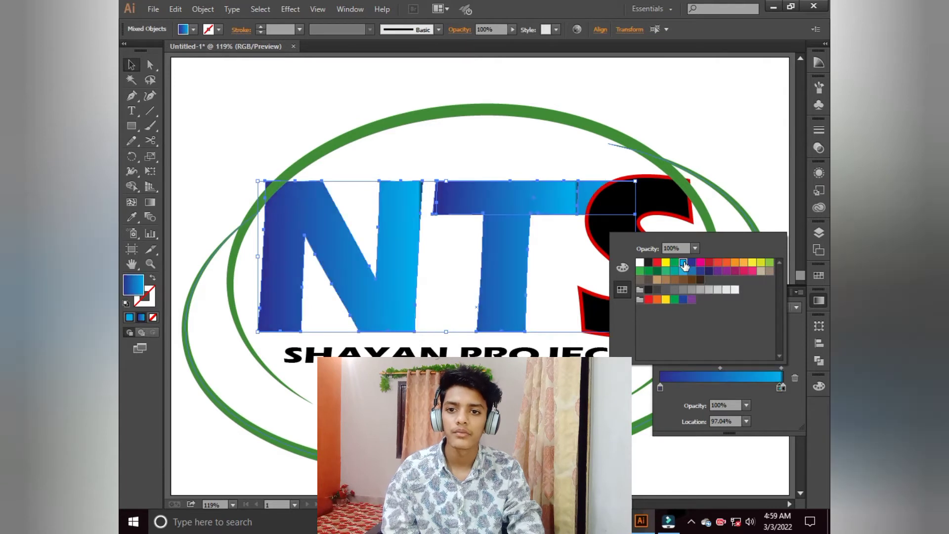
pyautogui.click(793, 379)
pyautogui.click(793, 379)
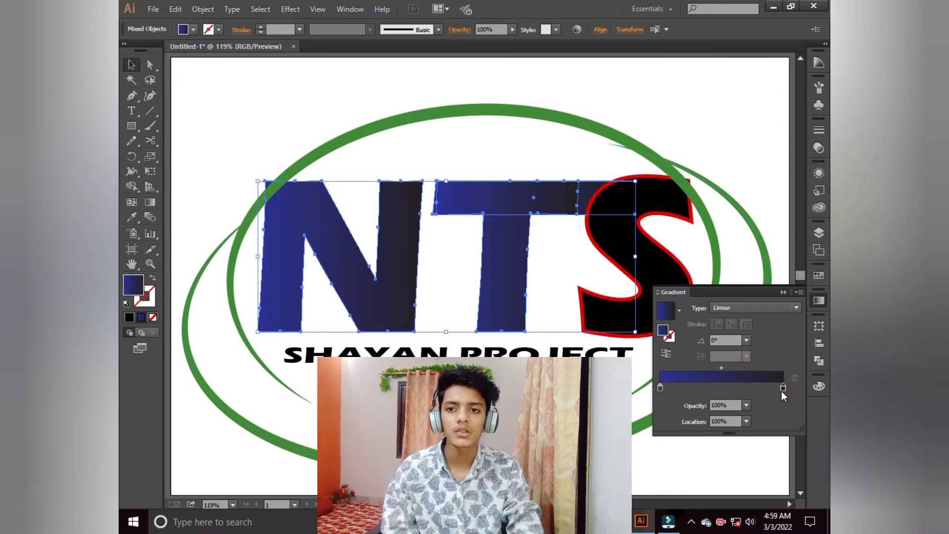
# Step: Set the letters' gradient end stop to CMYK Cyan
pyautogui.doubleClick(783, 387)
pyautogui.click(683, 263)
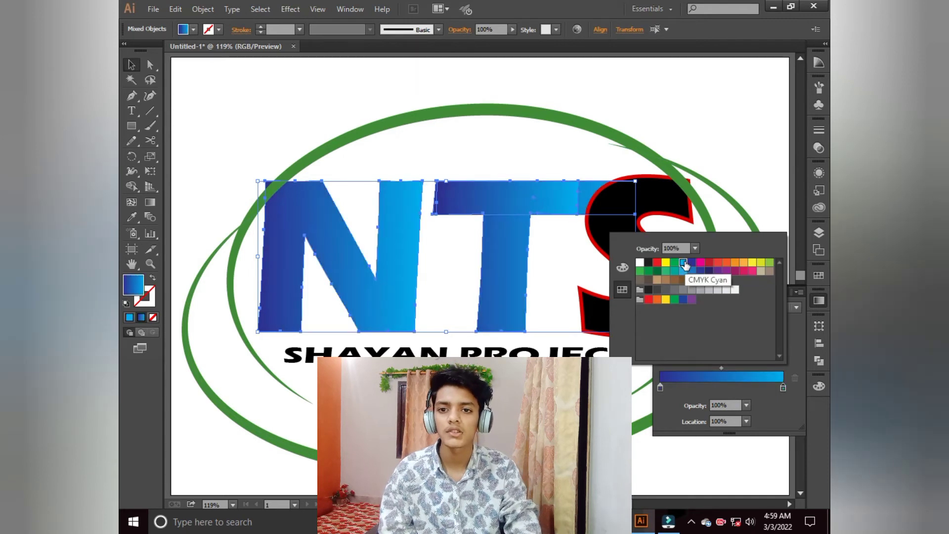
pyautogui.click(775, 405)
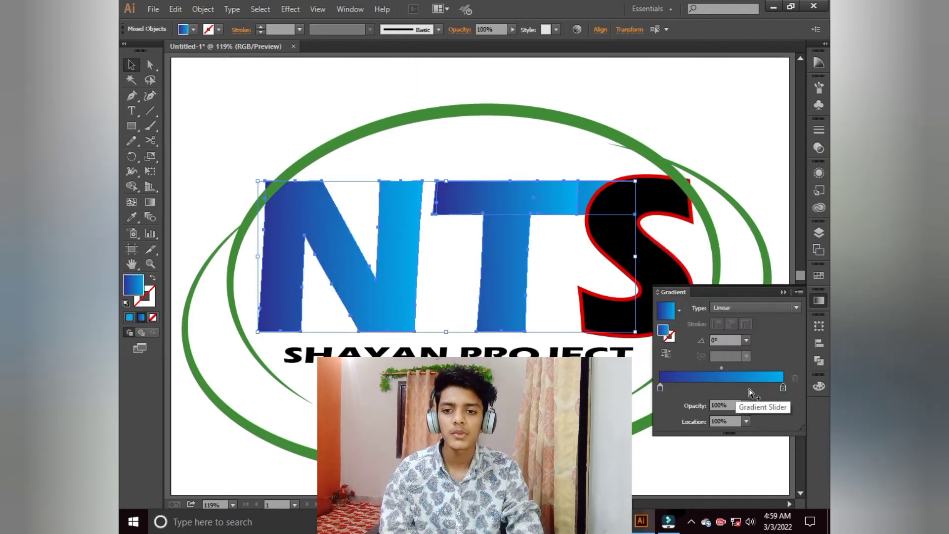
# Step: Add a cyan middle stop to the gradient at about 56% and set the end stop to dark blue
pyautogui.click(729, 387)
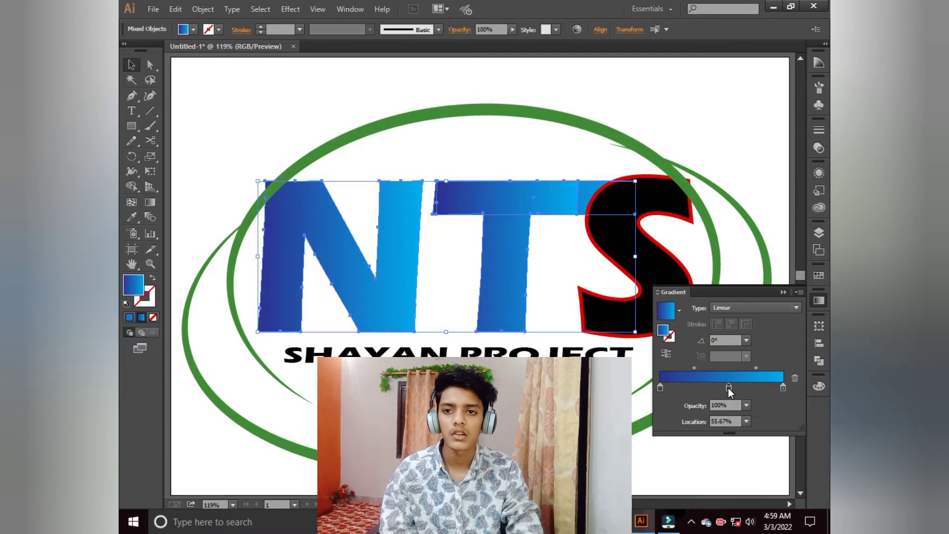
pyautogui.doubleClick(729, 387)
pyautogui.click(683, 263)
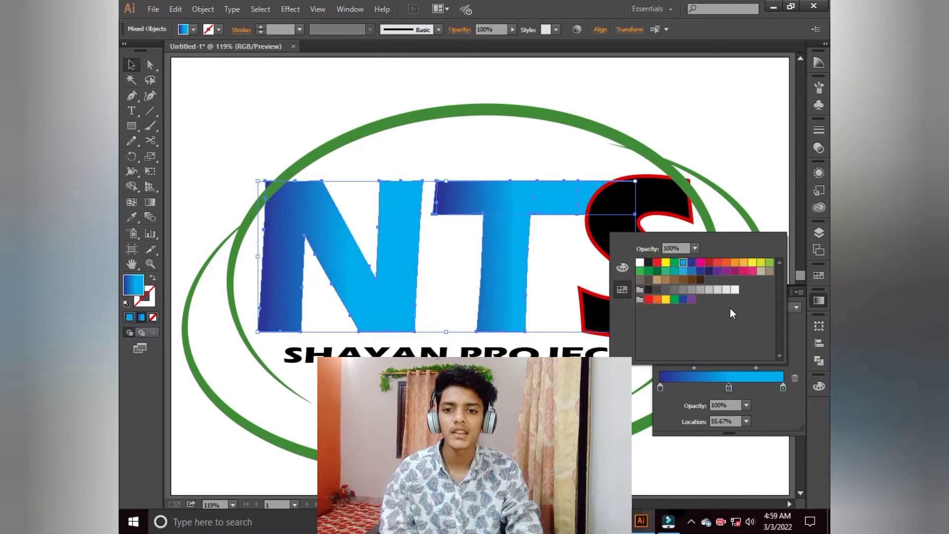
pyautogui.doubleClick(784, 388)
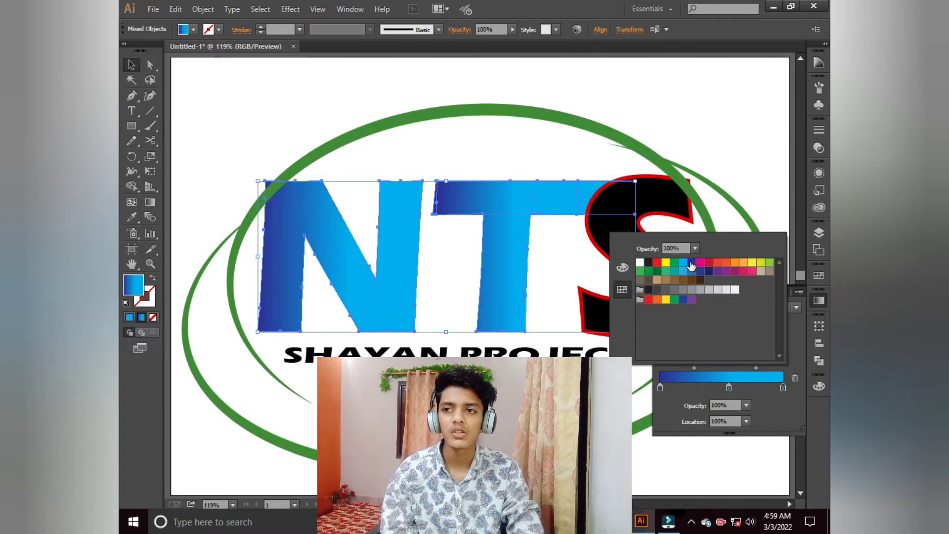
pyautogui.click(691, 263)
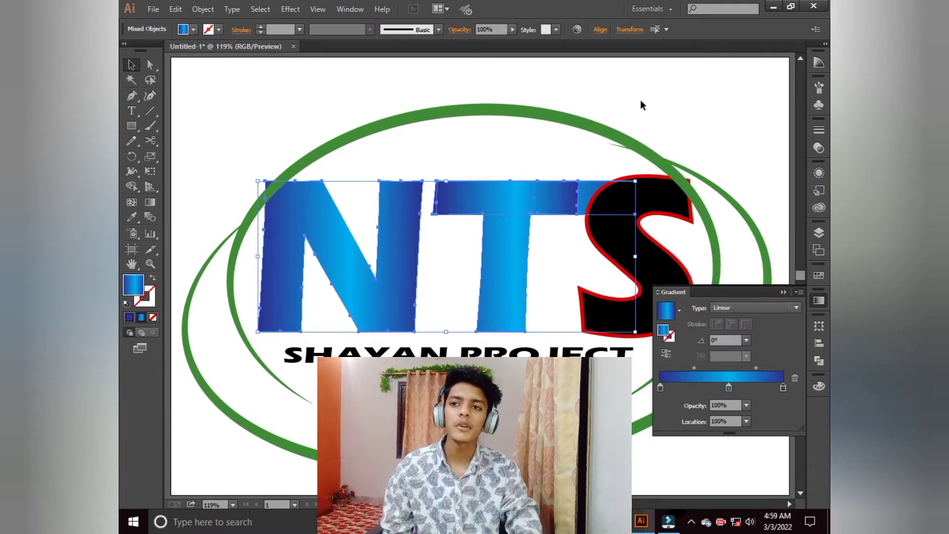
pyautogui.click(641, 105)
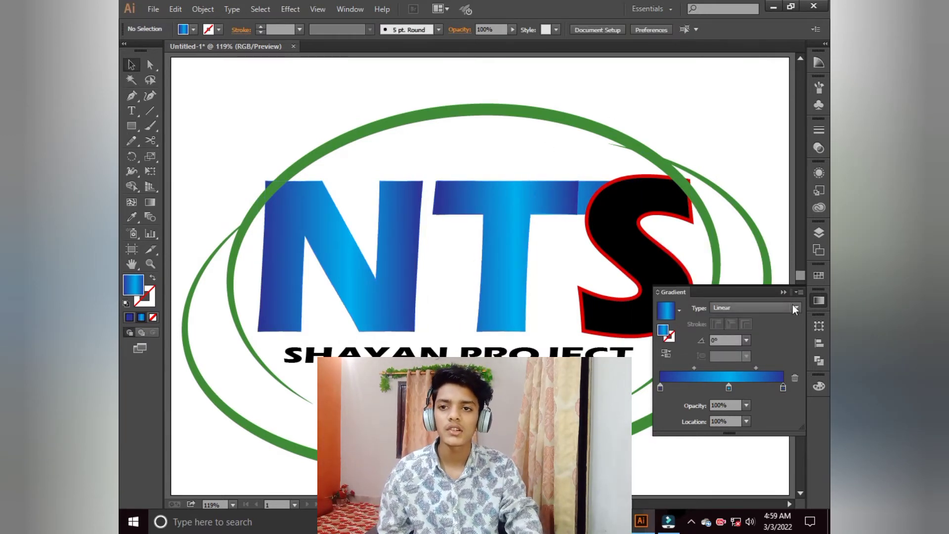
# Step: Copy the N's blue gradient onto the S with the Eyedropper
pyautogui.click(651, 239)
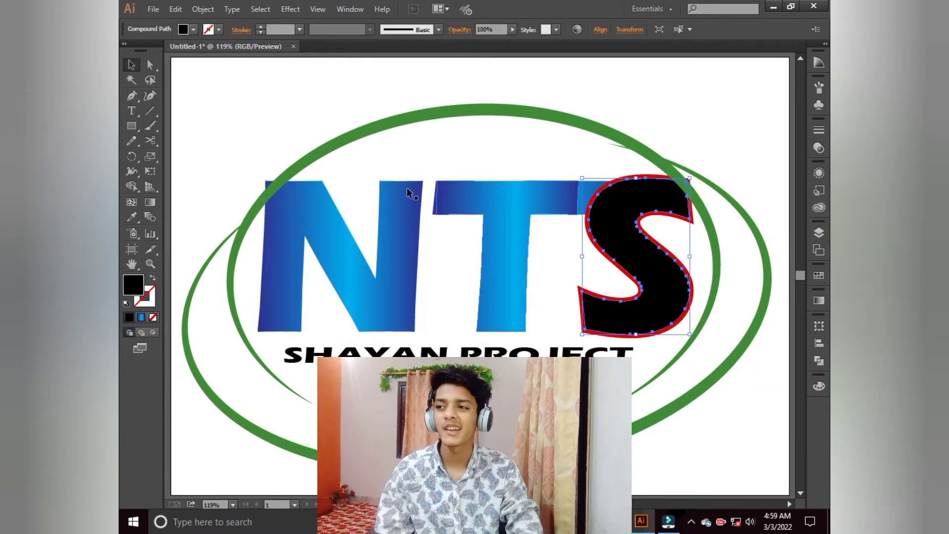
pyautogui.click(132, 216)
pyautogui.click(395, 254)
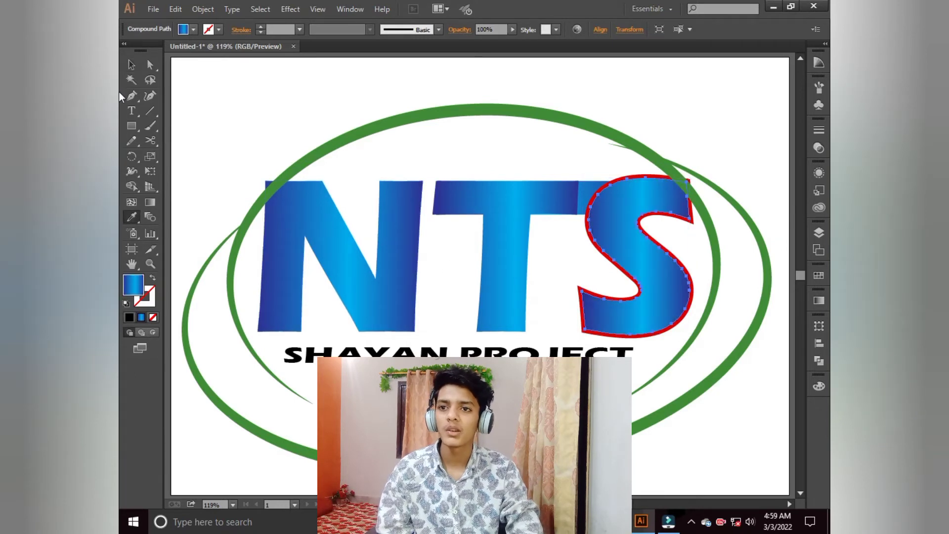
# Step: Select the N, T and S letters and open Offset Path with preview on
pyautogui.click(131, 64)
pyautogui.click(287, 84)
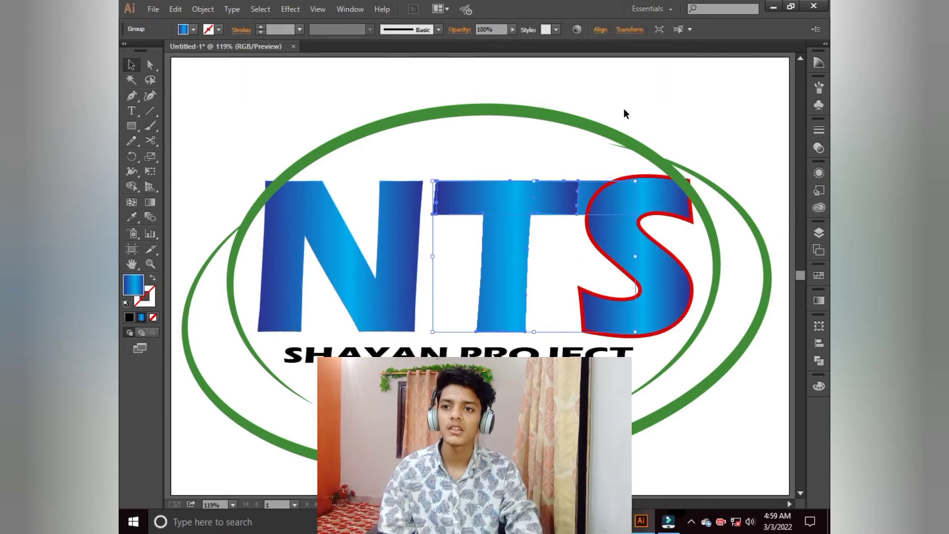
pyautogui.click(391, 220)
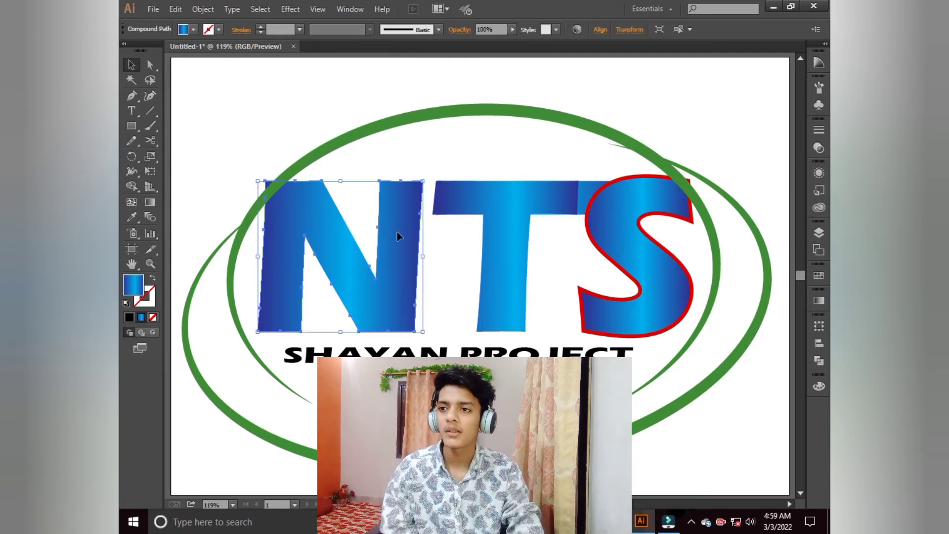
pyautogui.keyDown('shift'); pyautogui.click(497, 189); pyautogui.keyUp('shift')
pyautogui.keyDown('shift'); pyautogui.click(615, 209); pyautogui.keyUp('shift')
pyautogui.click(202, 9)
pyautogui.moveTo(310, 260)
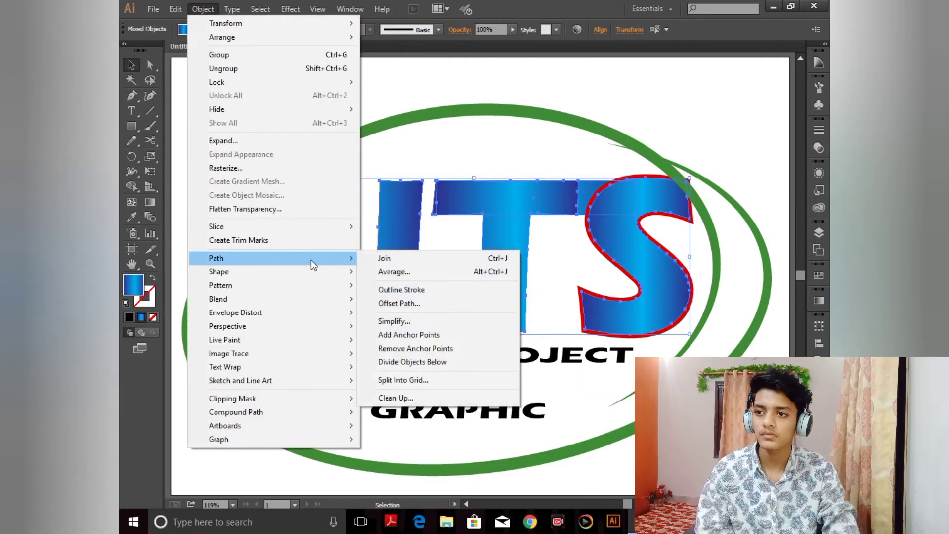
pyautogui.click(398, 303)
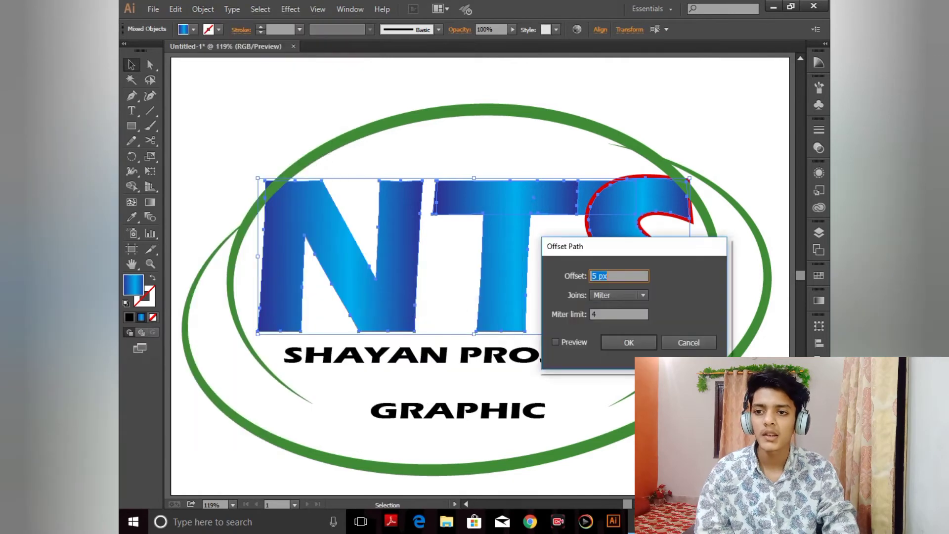
pyautogui.click(557, 342)
pyautogui.click(628, 273)
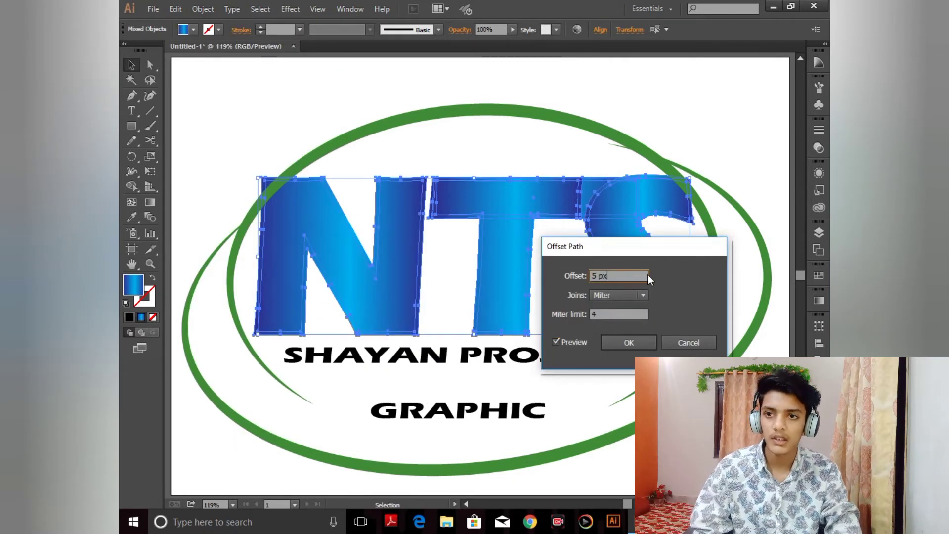
# Step: Try an offset of -2.5 px on the letters, toggling the preview
pyautogui.press('BackSpace')
pyautogui.press('BackSpace')
pyautogui.press('BackSpace')
pyautogui.press('BackSpace')
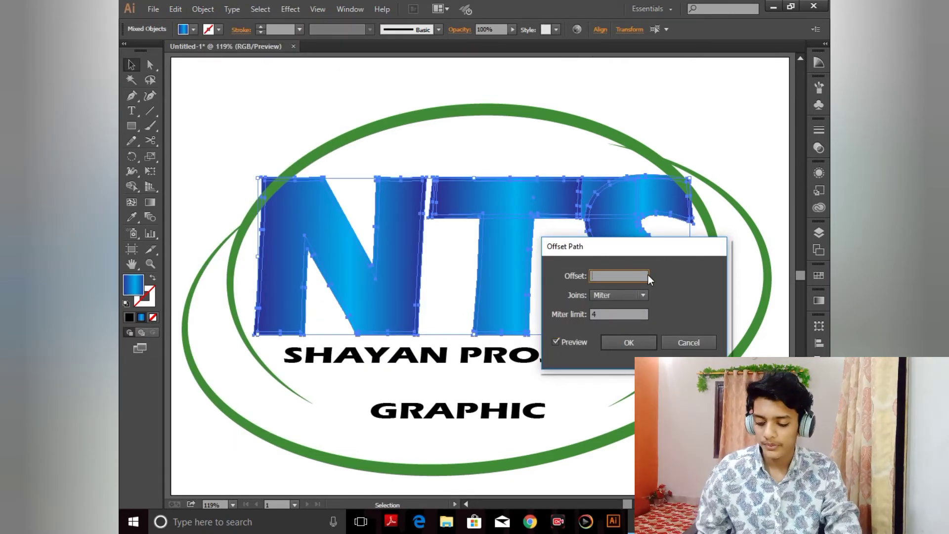
pyautogui.write('-2')
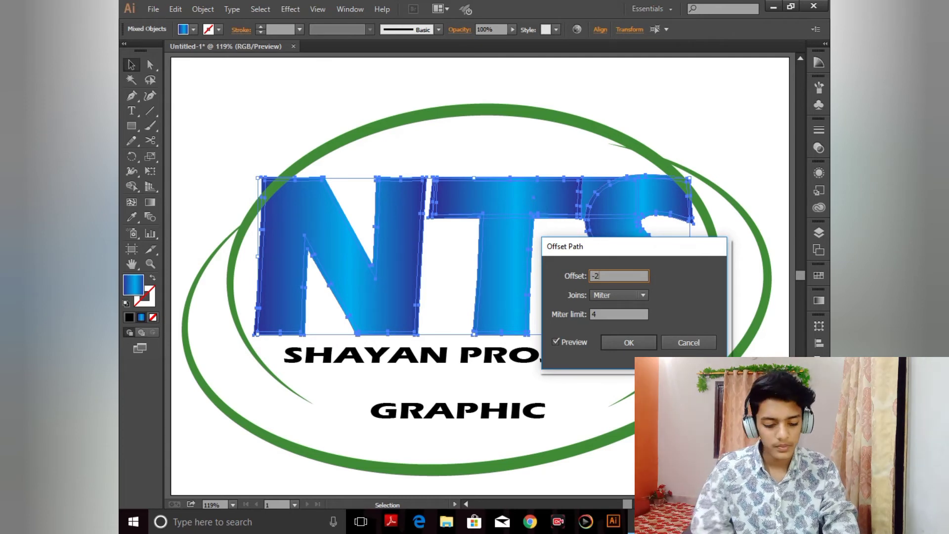
pyautogui.write('.5')
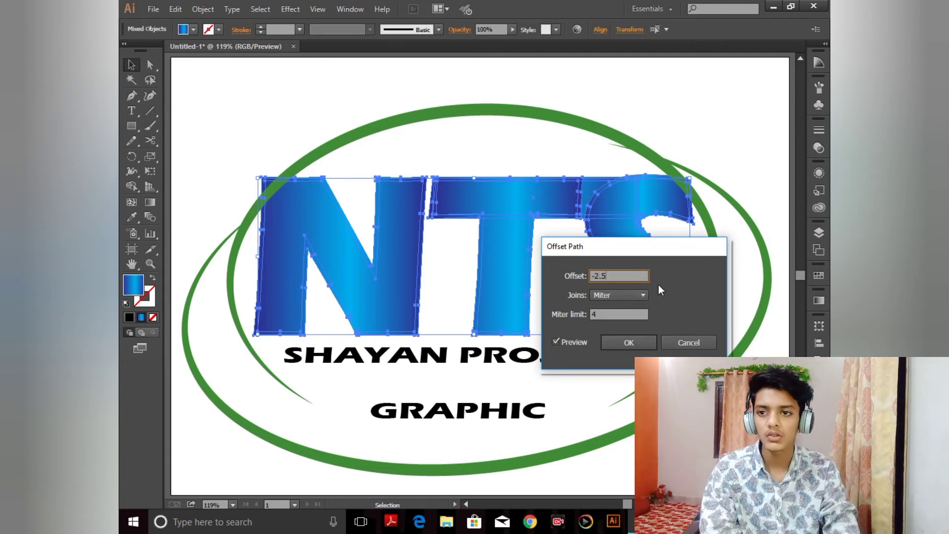
pyautogui.click(568, 342)
pyautogui.click(568, 342)
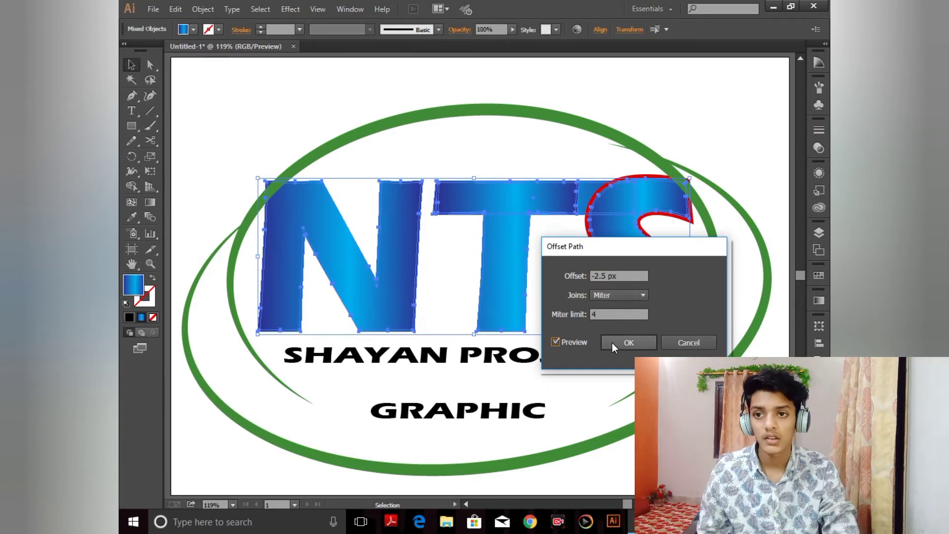
# Step: Offset the letters' paths by 2.5 px
pyautogui.click(633, 275)
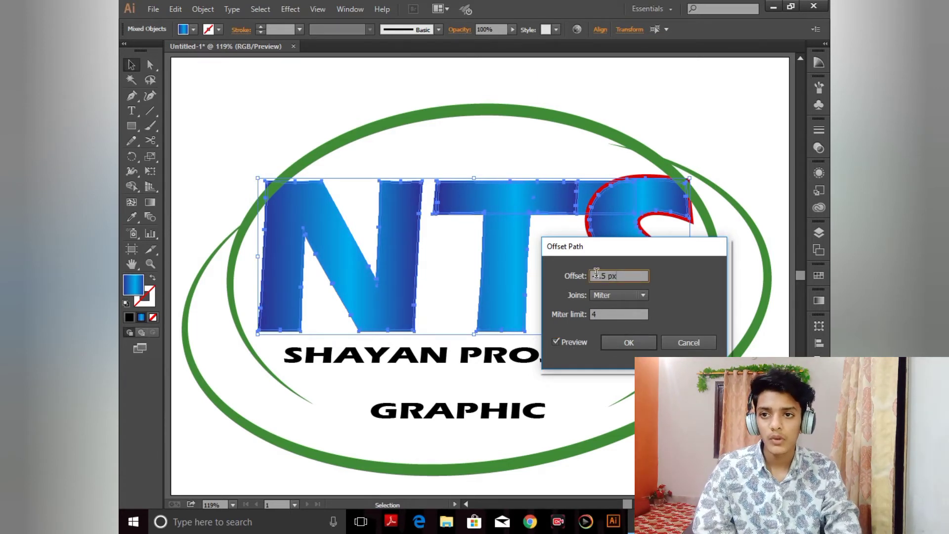
pyautogui.write('2.5')
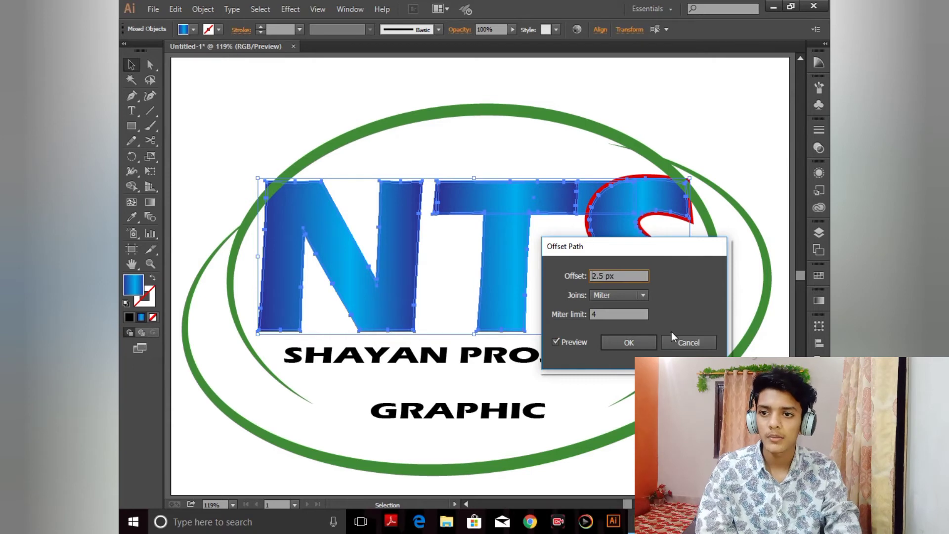
pyautogui.click(571, 340)
pyautogui.click(571, 340)
pyautogui.click(621, 345)
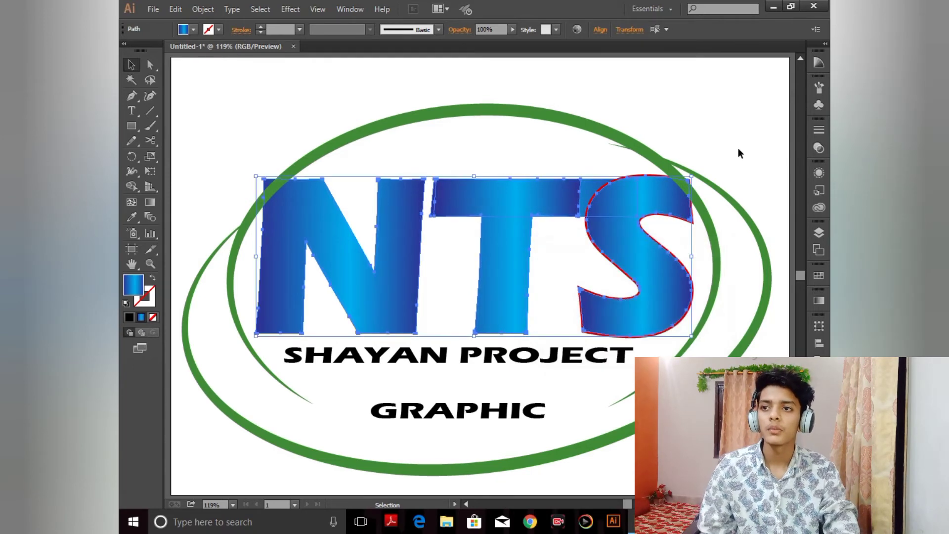
# Step: Send the offset outline shapes behind the gradient letters
pyautogui.rightClick(388, 260)
pyautogui.moveTo(413, 439)
pyautogui.click(556, 479)
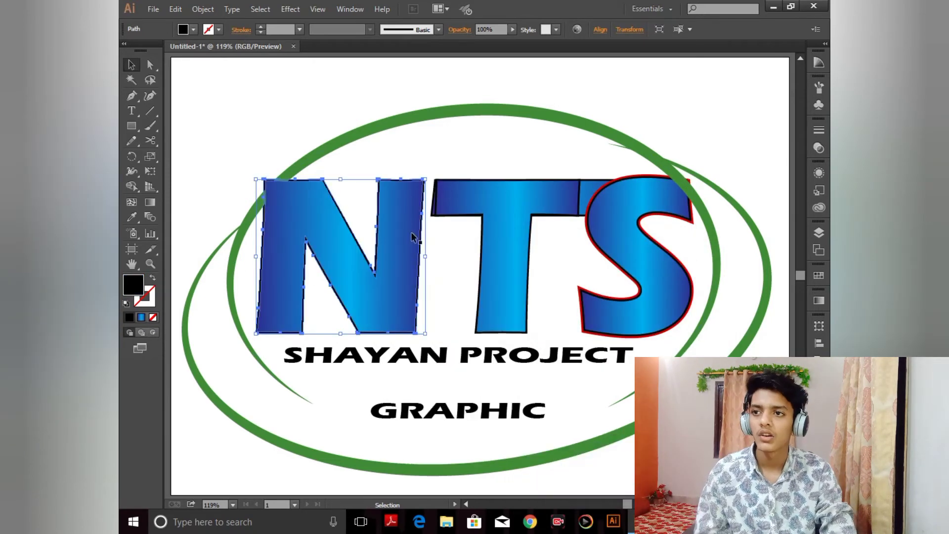
# Step: Select the N letter shapes and bring them to the front
pyautogui.keyDown('shift'); pyautogui.click(412, 211); pyautogui.keyUp('shift')
pyautogui.rightClick(411, 206)
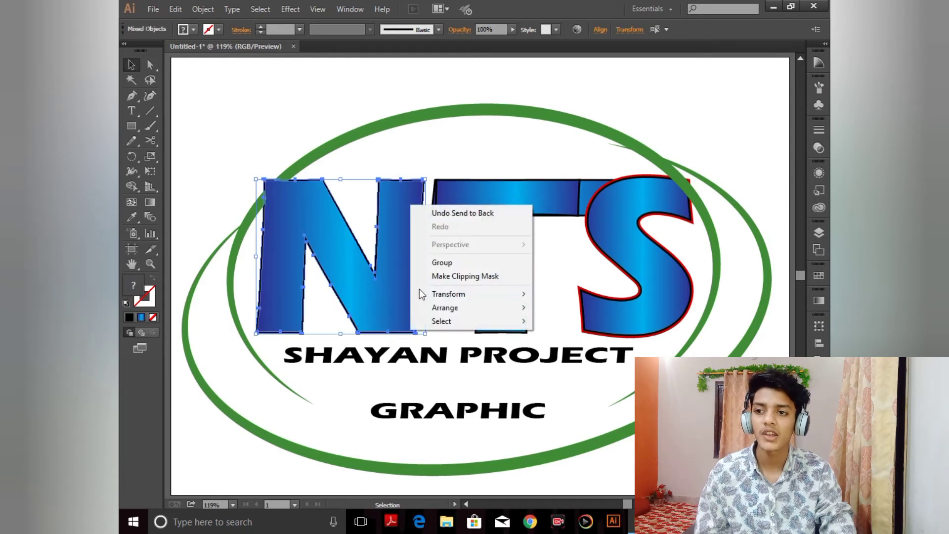
pyautogui.moveTo(500, 309)
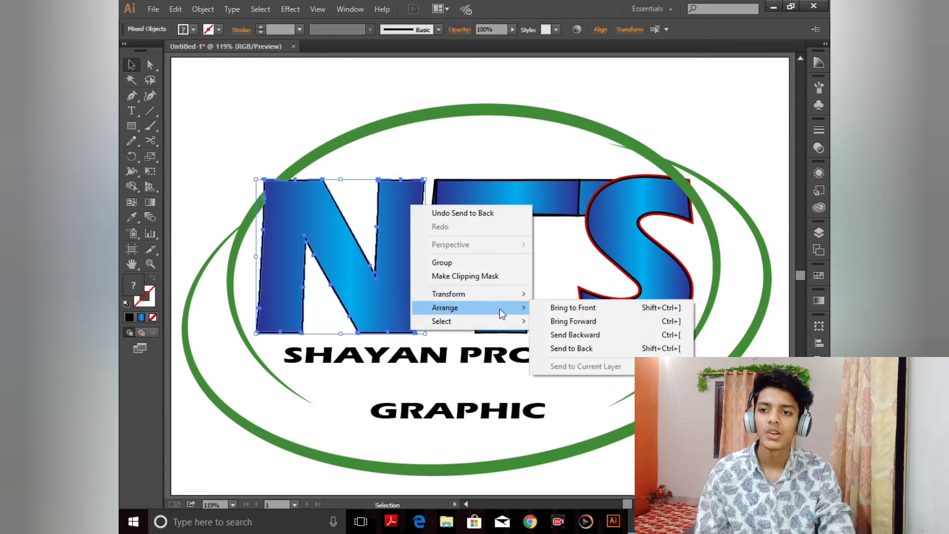
pyautogui.click(572, 307)
pyautogui.click(367, 170)
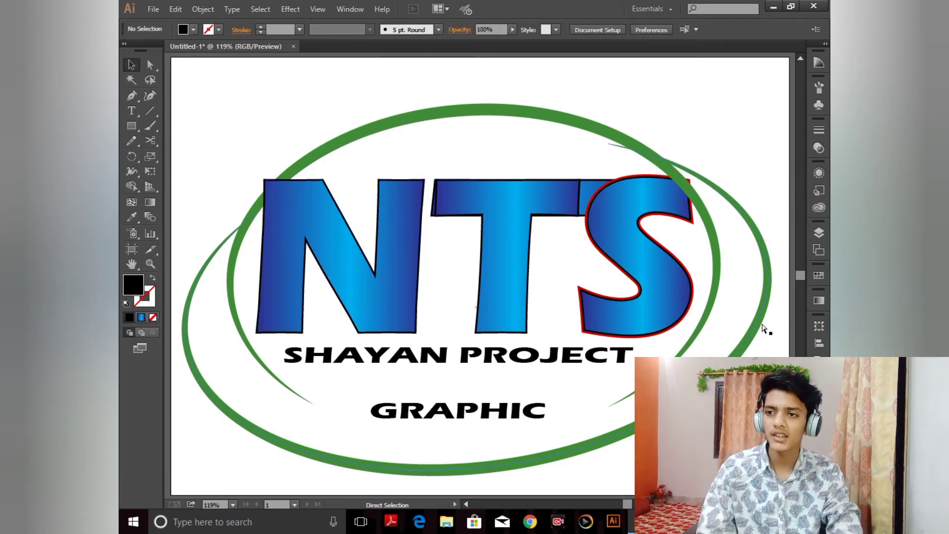
# Step: Select all the logo artwork and move it off the artboard to the upper left
pyautogui.hotkey('ctrl', '-')
pyautogui.hotkey('ctrl', '-')
pyautogui.hotkey('ctrl', '-')
pyautogui.hotkey('ctrl', 'a')
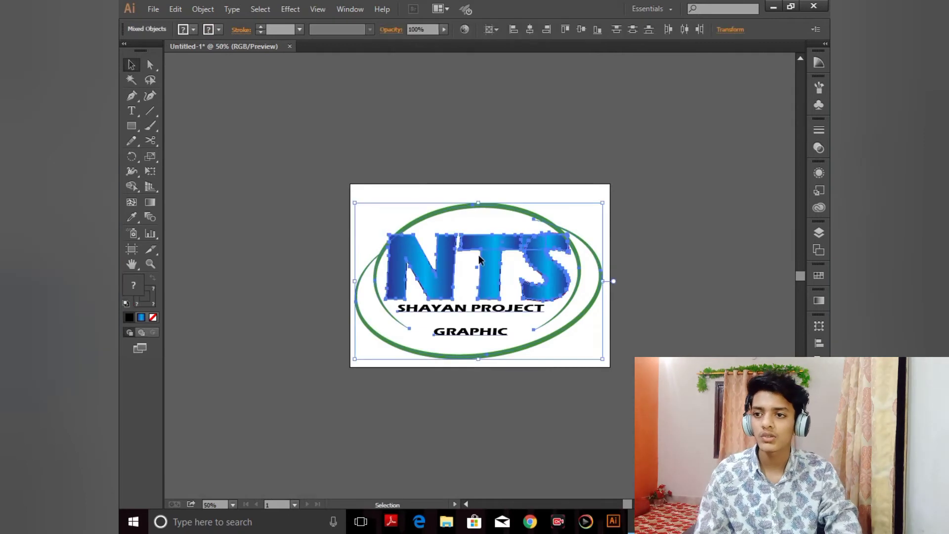
pyautogui.moveTo(479, 256); pyautogui.dragTo(302, 93)
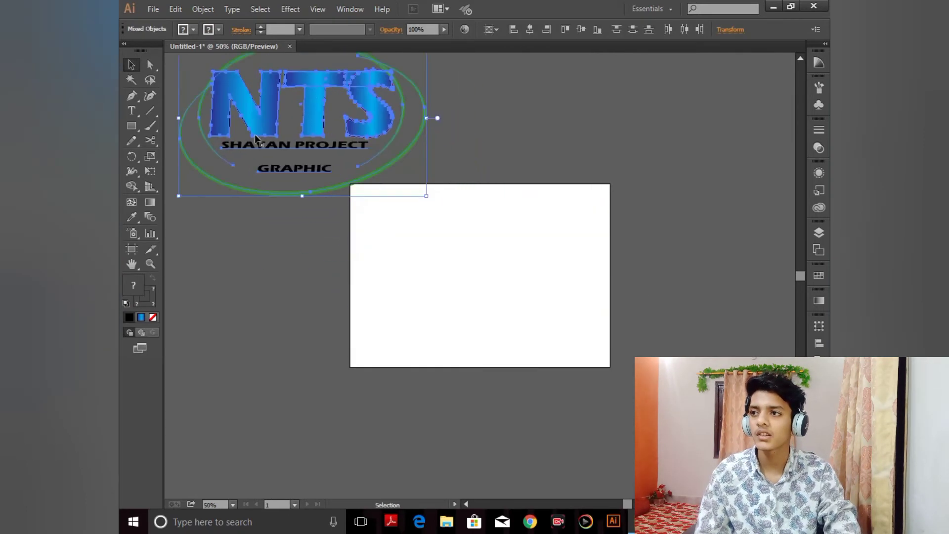
# Step: Draw a black rectangle covering the whole artboard, about 842 × 595 px
pyautogui.click(130, 127)
pyautogui.moveTo(349, 184); pyautogui.dragTo(612, 367)
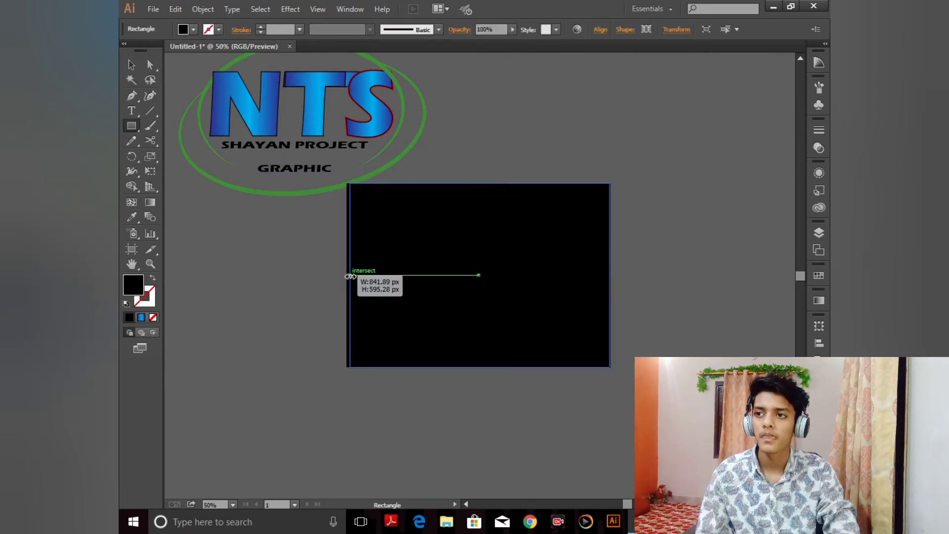
pyautogui.click(552, 125)
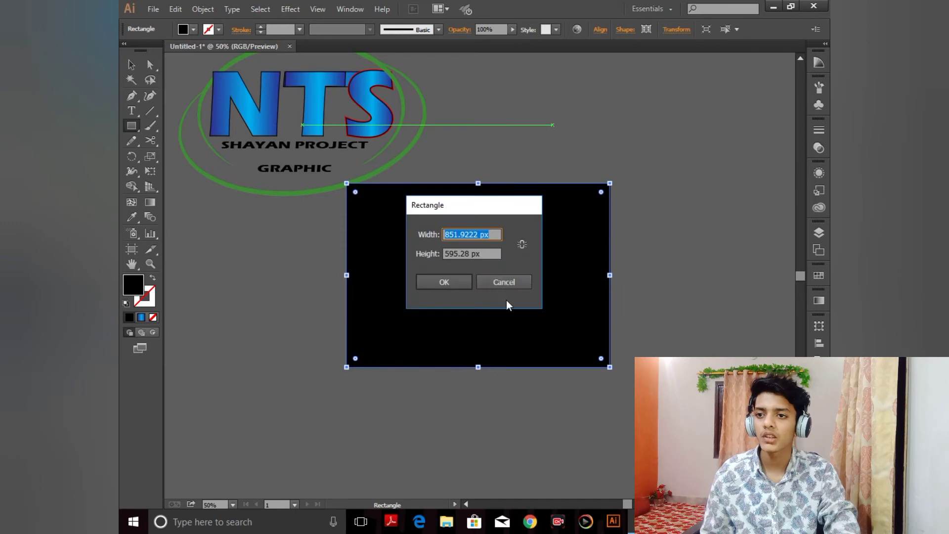
pyautogui.click(504, 282)
pyautogui.hotkey('ctrl', 'shift', 'a')
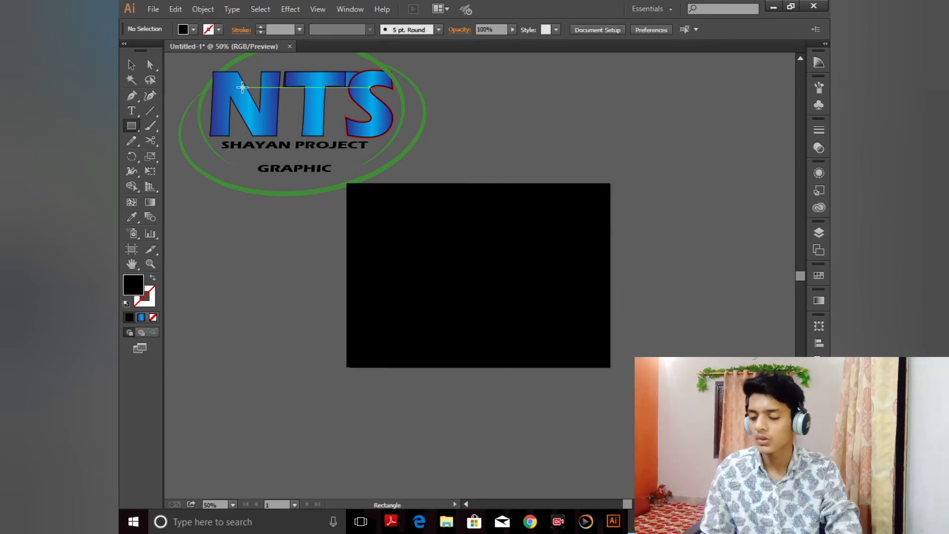
# Step: Move the logo back onto the black rectangle and bring it to the front
pyautogui.keyDown('ctrl'); pyautogui.click(311, 103); pyautogui.keyUp('ctrl')
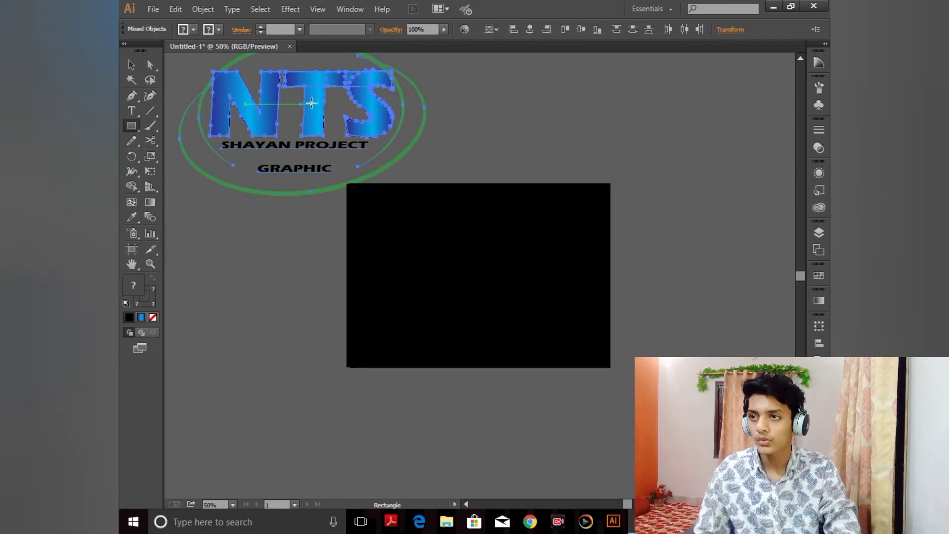
pyautogui.press('v')
pyautogui.moveTo(310, 102); pyautogui.dragTo(482, 257)
pyautogui.rightClick(482, 256)
pyautogui.click(630, 359)
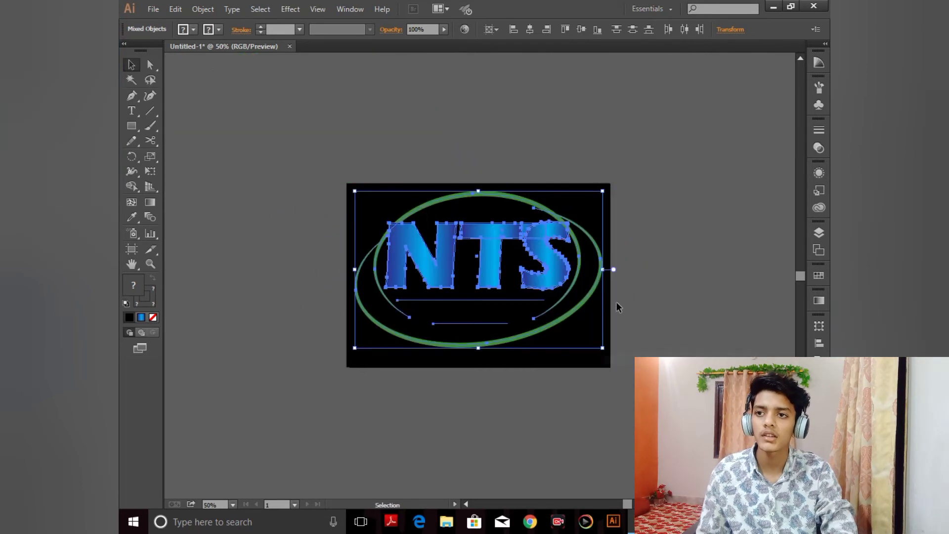
# Step: Apply the letters' blue gradient to the subtitle text with the Eyedropper
pyautogui.click(623, 169)
pyautogui.keyDown('alt'); pyautogui.scroll(5, 687, 191); pyautogui.keyUp('alt')
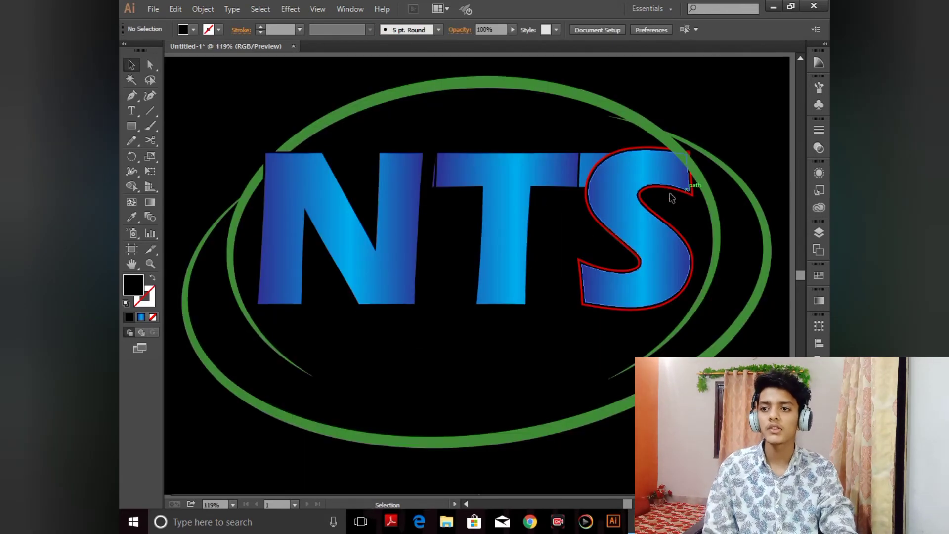
pyautogui.click(460, 338)
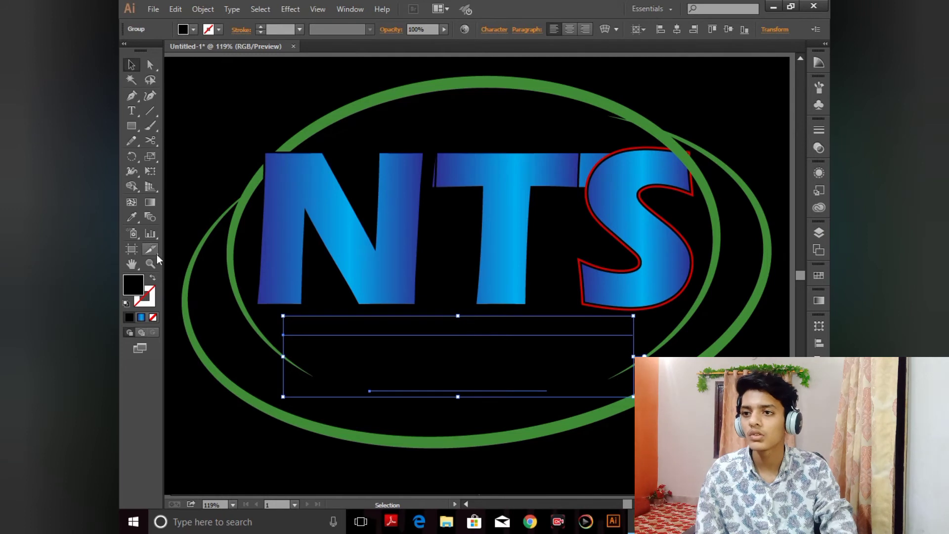
pyautogui.click(132, 217)
pyautogui.click(399, 231)
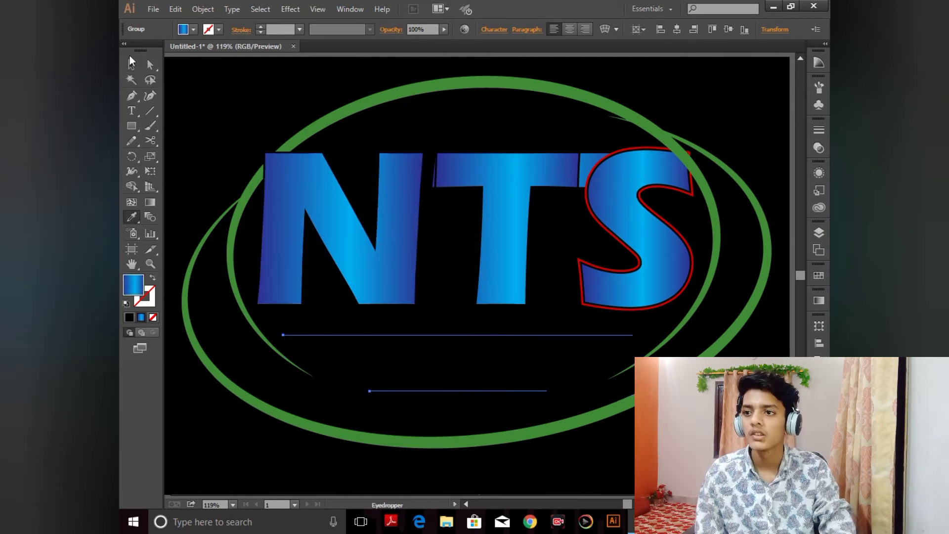
# Step: Ungroup the subtitle text and convert it to outlines
pyautogui.click(132, 64)
pyautogui.rightClick(460, 331)
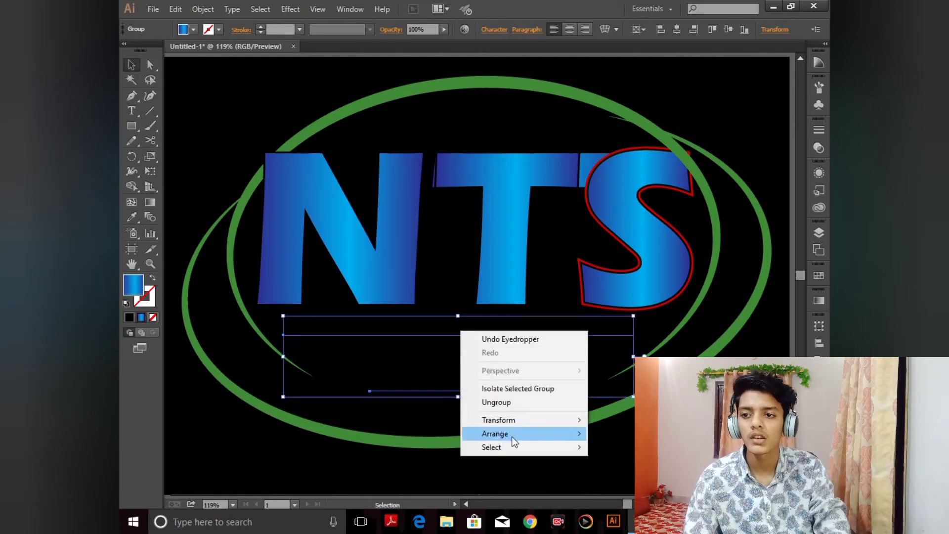
pyautogui.click(512, 403)
pyautogui.rightClick(474, 331)
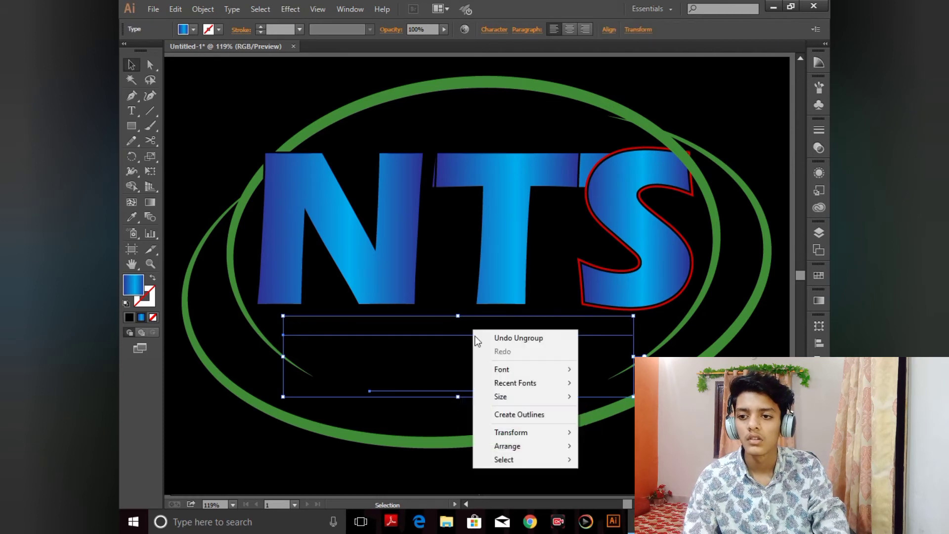
pyautogui.click(514, 415)
# Step: Apply the N letter's blue gradient to the outlined subtitles with the Eyedropper, then deselect
pyautogui.press('i')
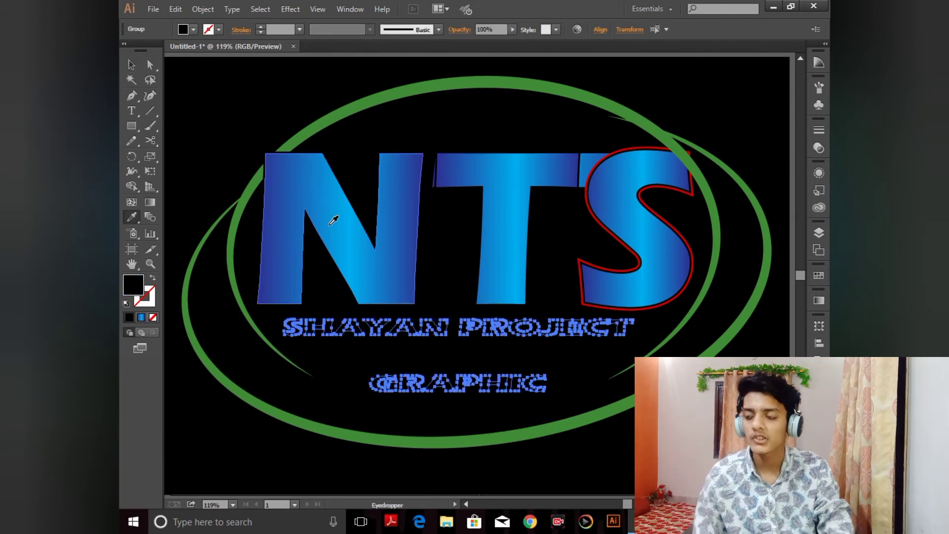
pyautogui.click(333, 212)
pyautogui.hotkey('ctrl', 'shift', 'a')
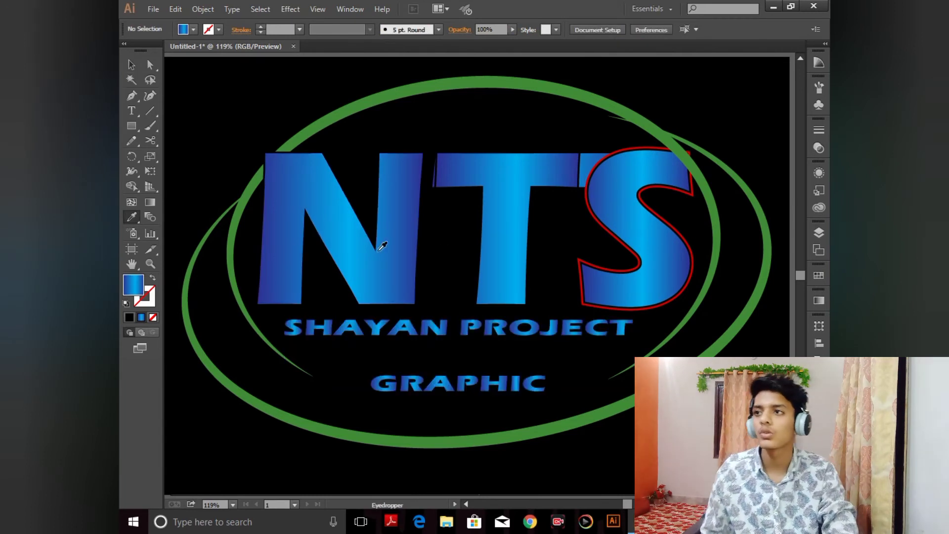
pyautogui.hotkey('ctrl', 'z')
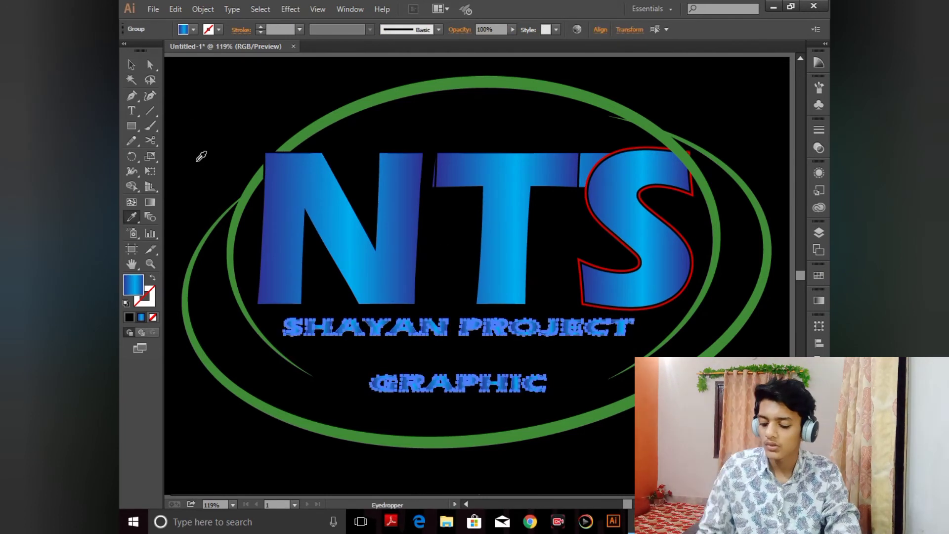
pyautogui.click(131, 65)
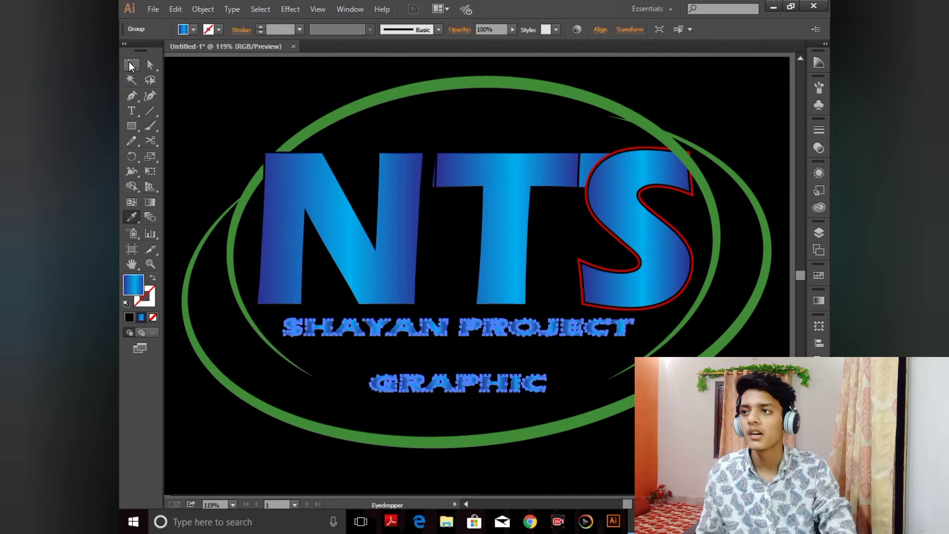
pyautogui.click(202, 96)
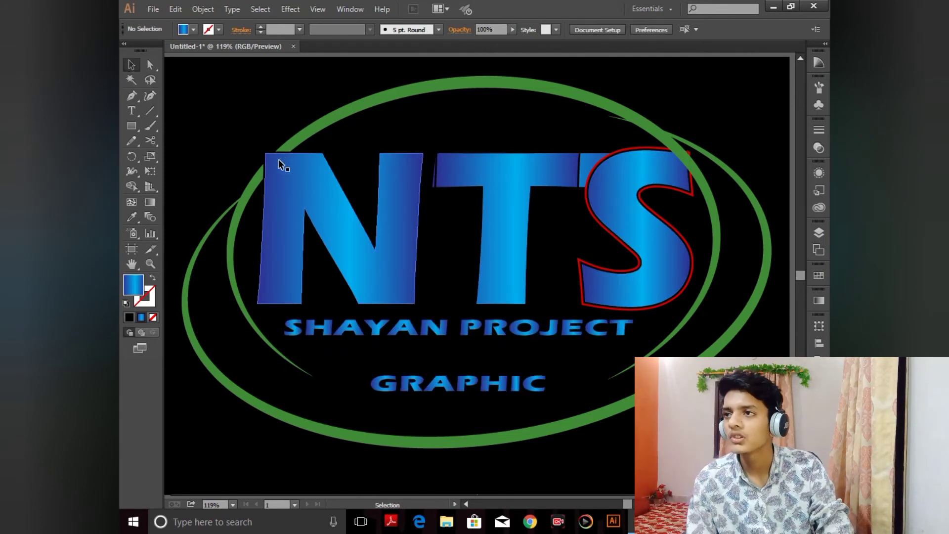
# Step: Select the N and the green rings and use Shape Builder on the N's top-left corner where the ring crosses it
pyautogui.moveTo(249, 149); pyautogui.dragTo(304, 207)
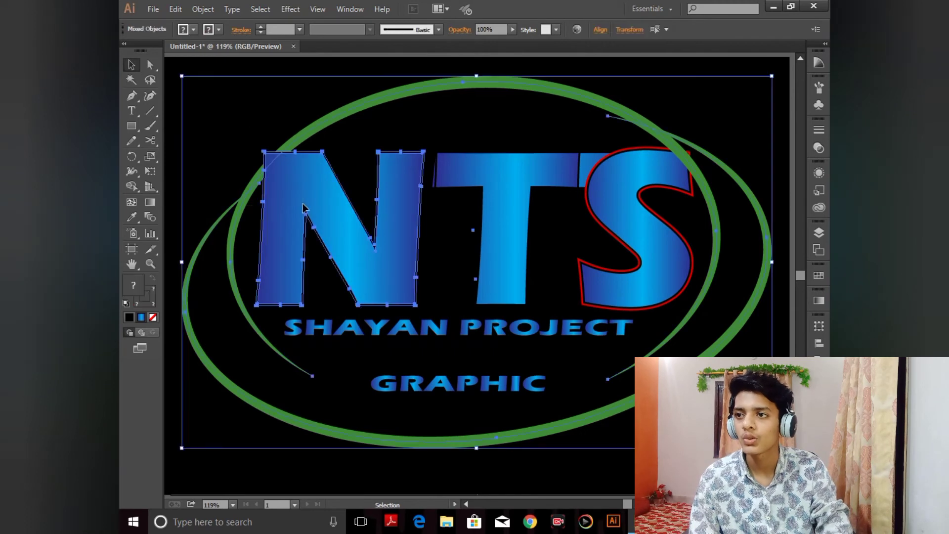
pyautogui.click(131, 187)
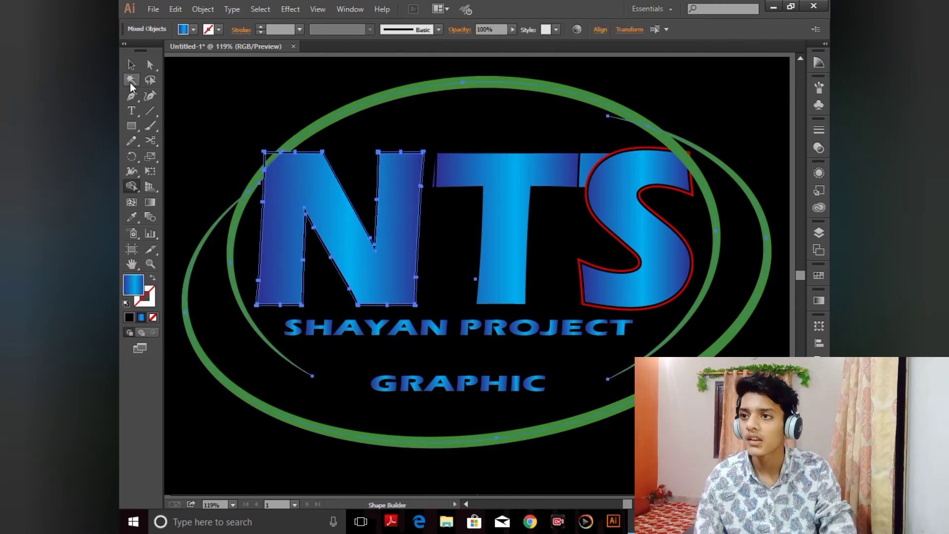
pyautogui.keyDown('alt'); pyautogui.click(267, 154); pyautogui.keyUp('alt')
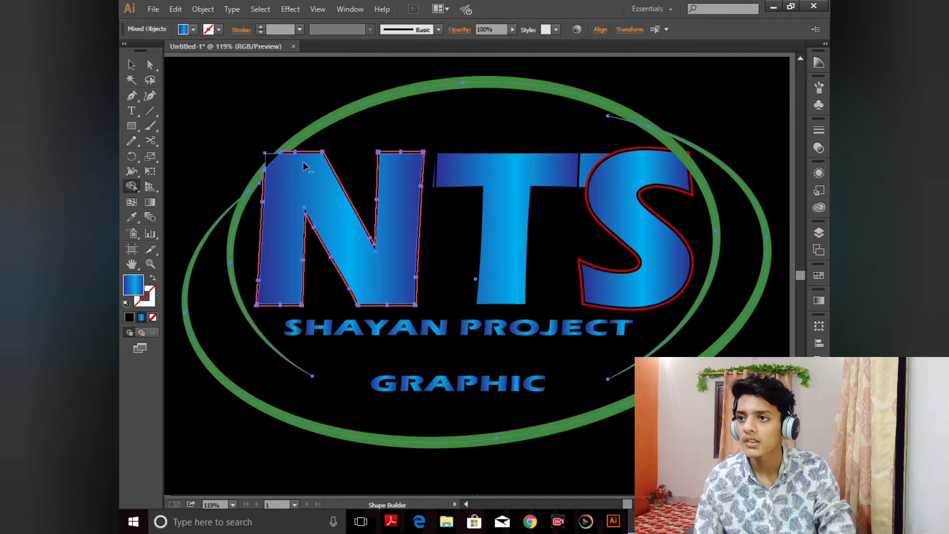
pyautogui.click(132, 64)
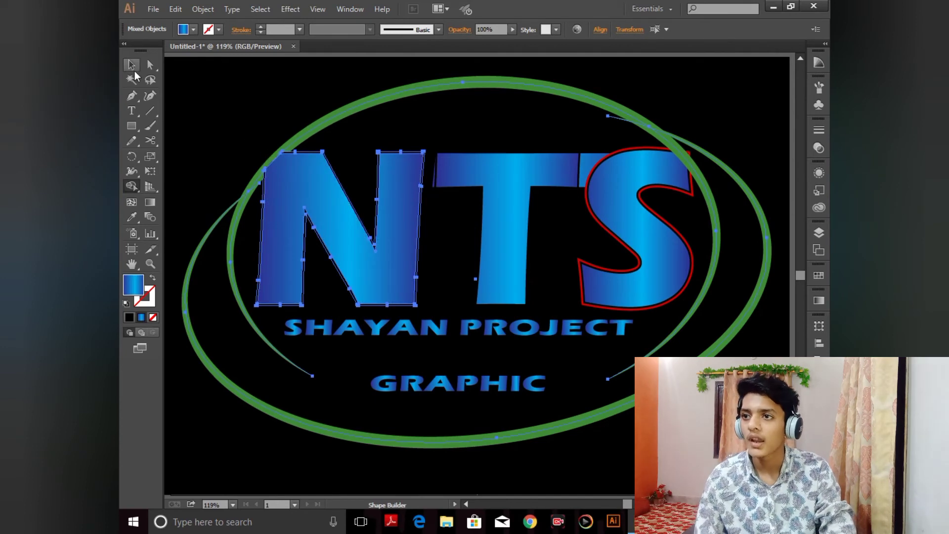
pyautogui.hotkey('ctrl', 'a')
pyautogui.click(236, 120)
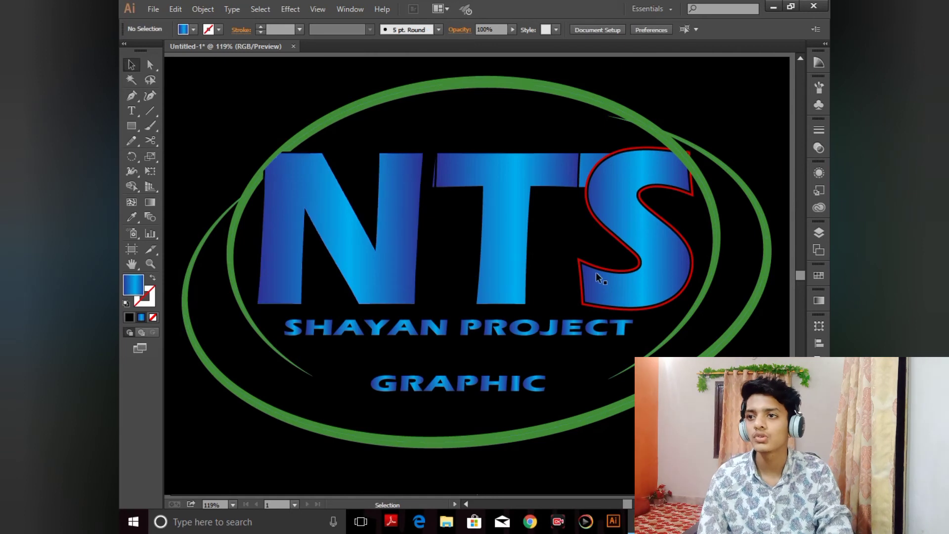